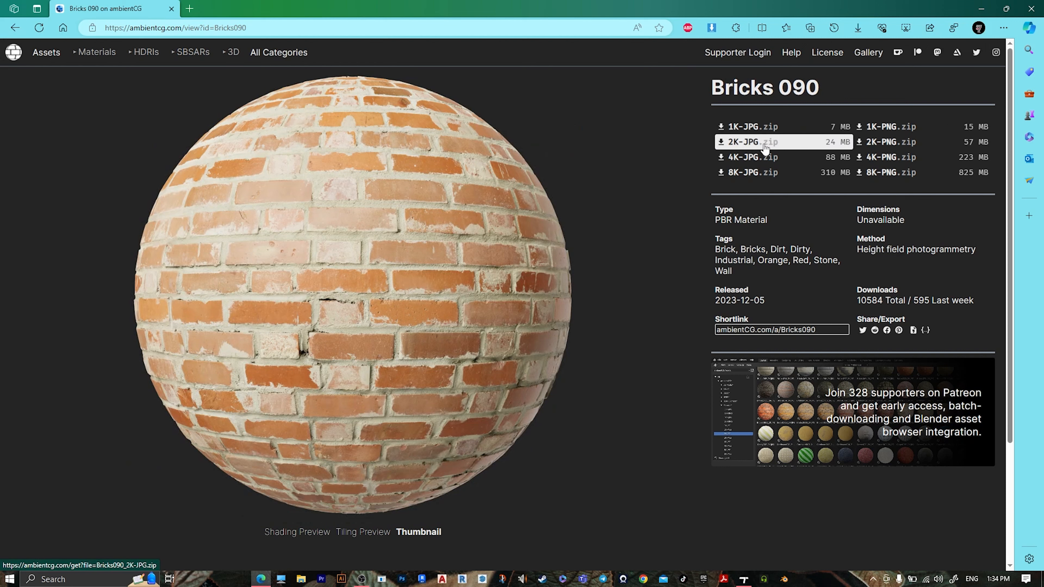
# Download the 2K-JPG version of Bricks 090 and save the zip in a new folder created on the Desktop
pyautogui.click(722, 145)
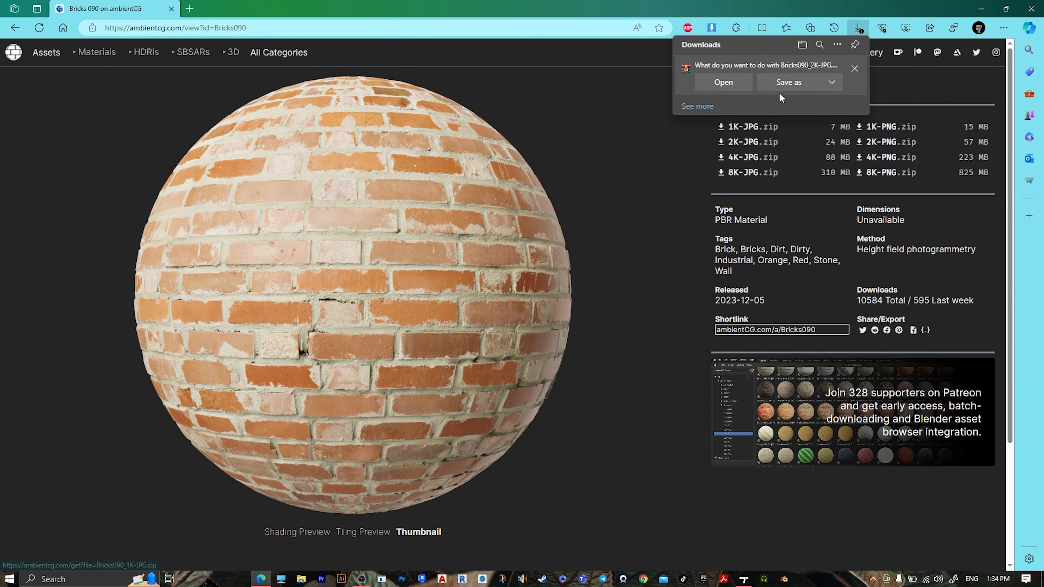
pyautogui.click(784, 88)
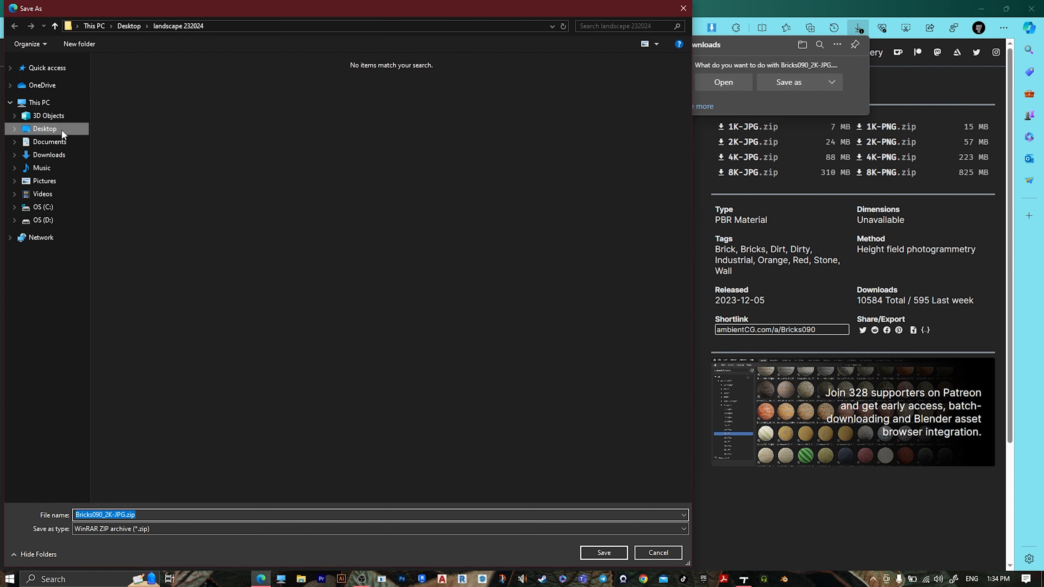
pyautogui.click(49, 129)
pyautogui.rightClick(265, 185)
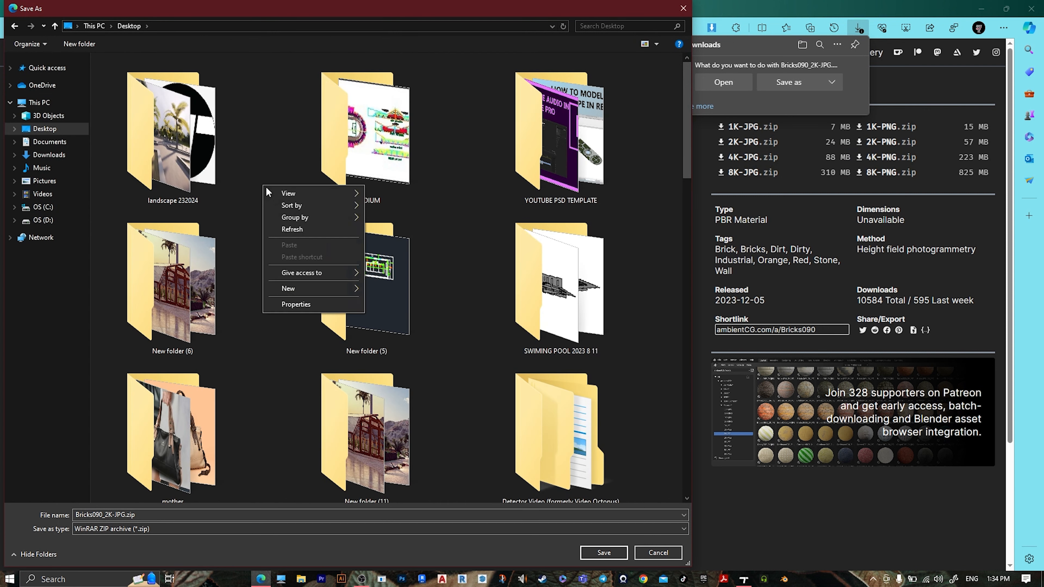
pyautogui.moveTo(285, 287)
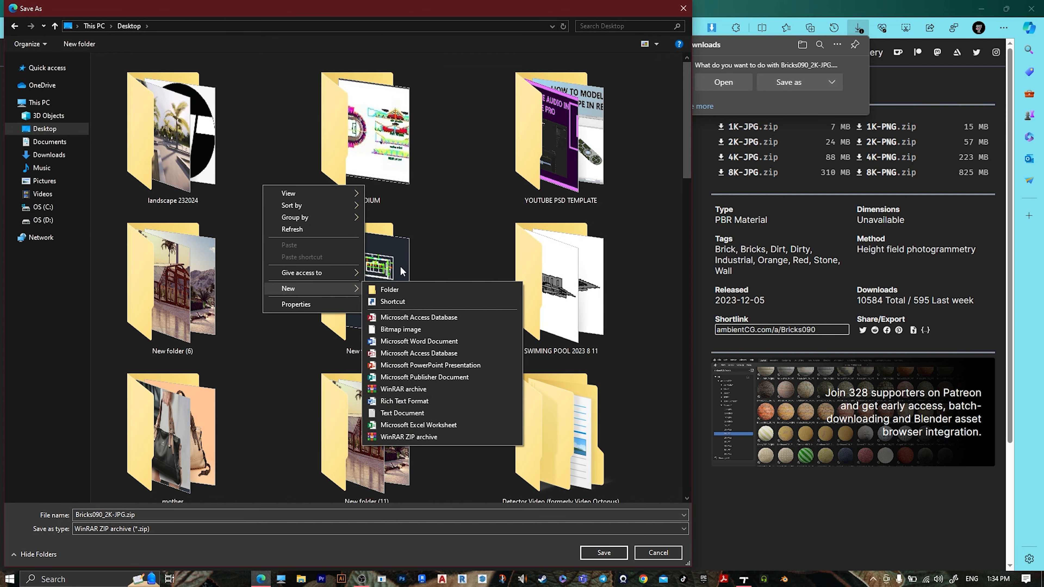
pyautogui.click(402, 288)
pyautogui.doubleClick(371, 410)
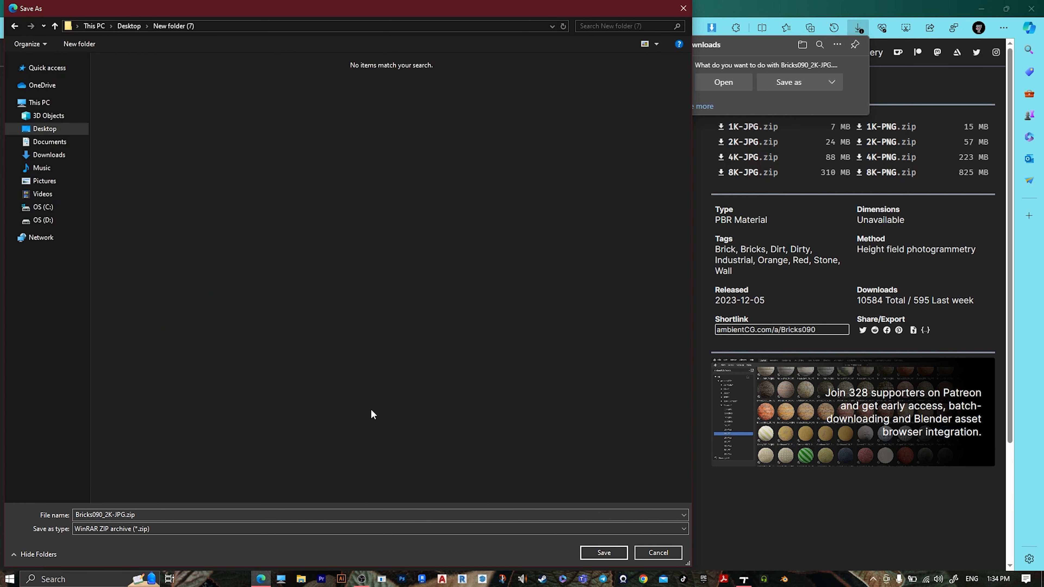
pyautogui.click(604, 552)
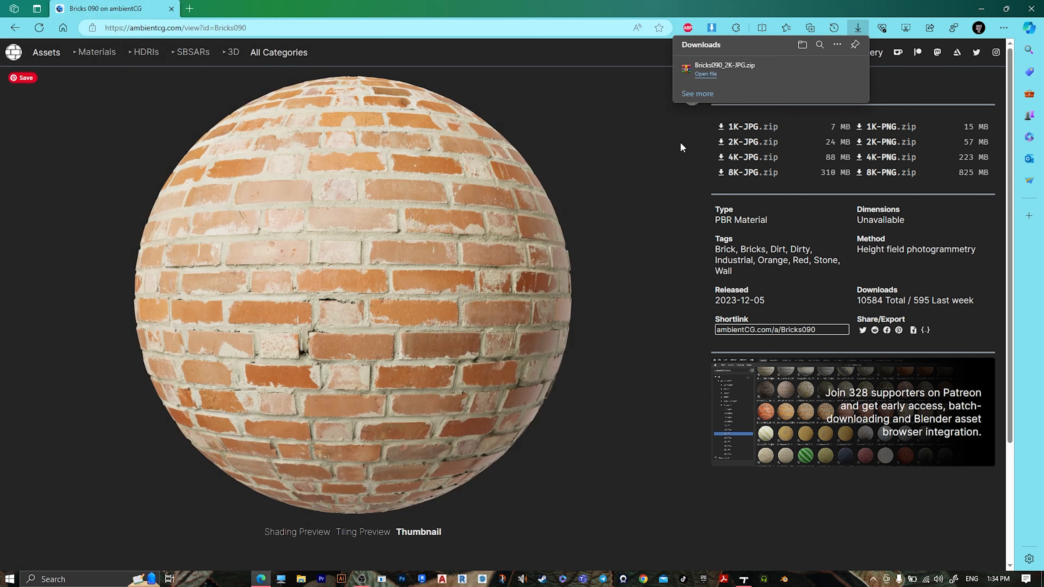
# Extract Bricks090_2K-JPG.zip inside New folder (7) on the Desktop
pyautogui.click(989, 5)
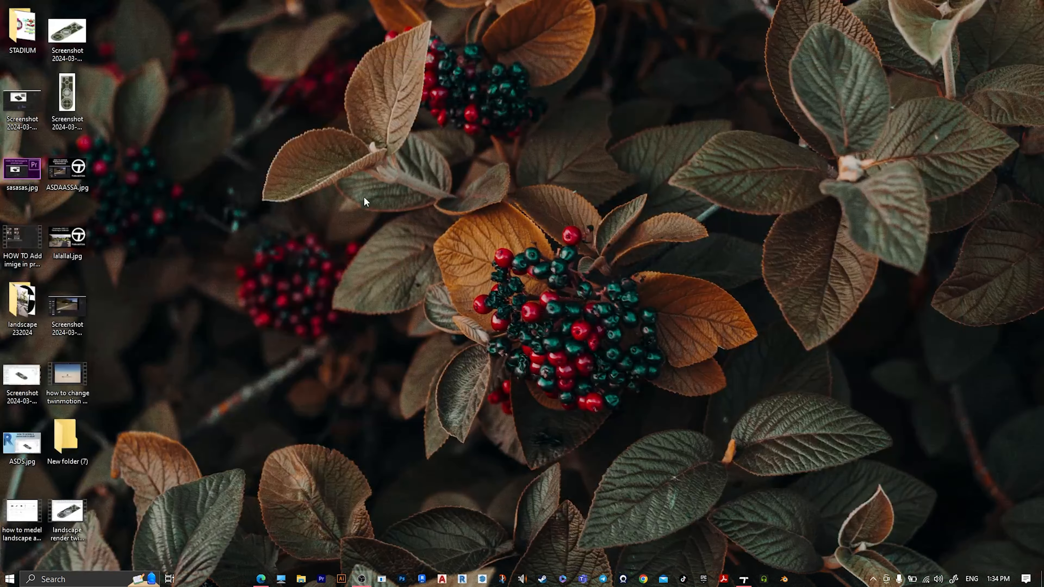
pyautogui.doubleClick(66, 439)
pyautogui.moveTo(905, 353); pyautogui.dragTo(411, 0)
pyautogui.click(108, 184)
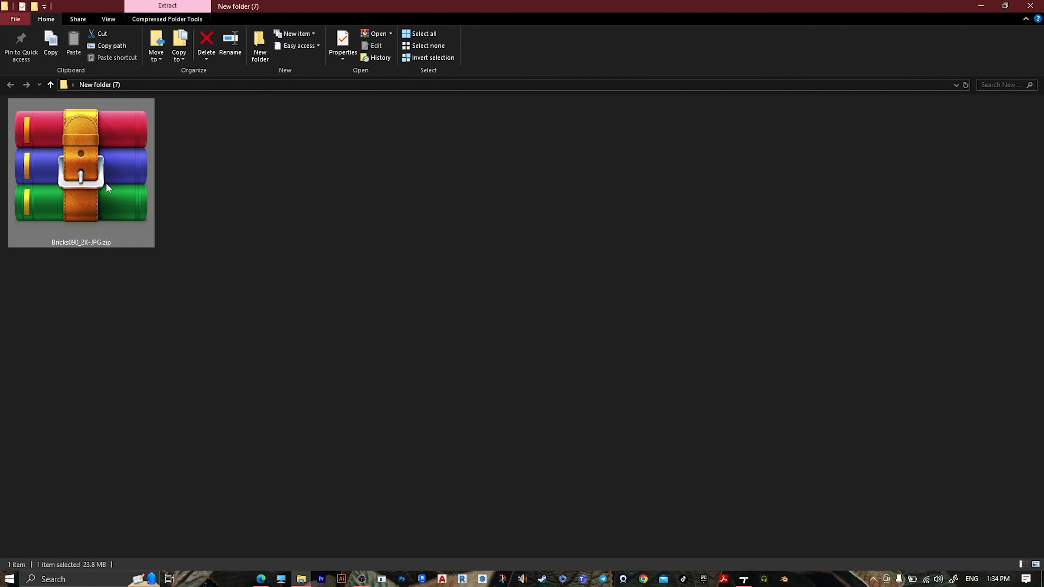
pyautogui.rightClick(106, 183)
pyautogui.click(145, 241)
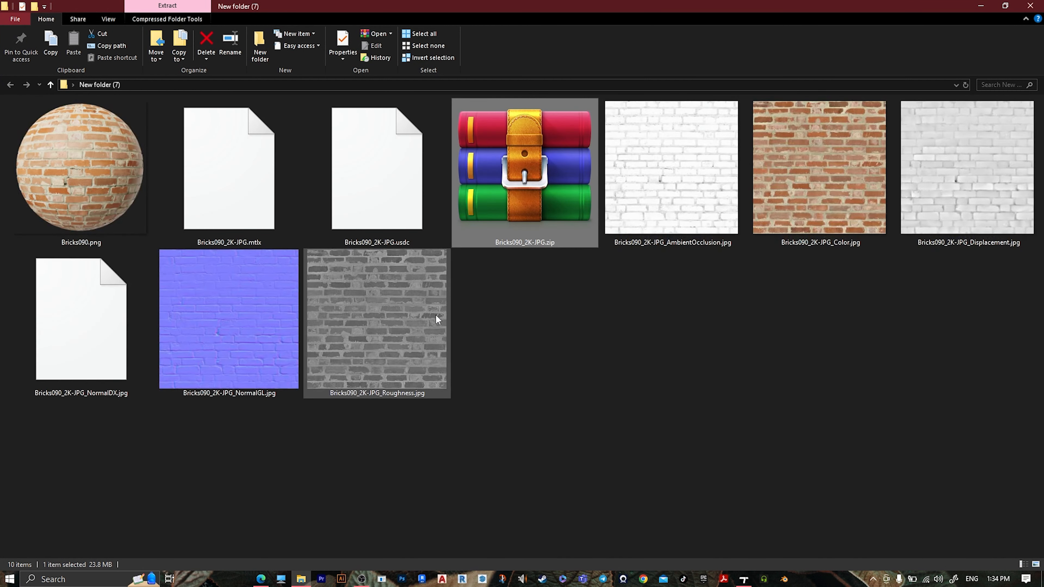
pyautogui.click(597, 347)
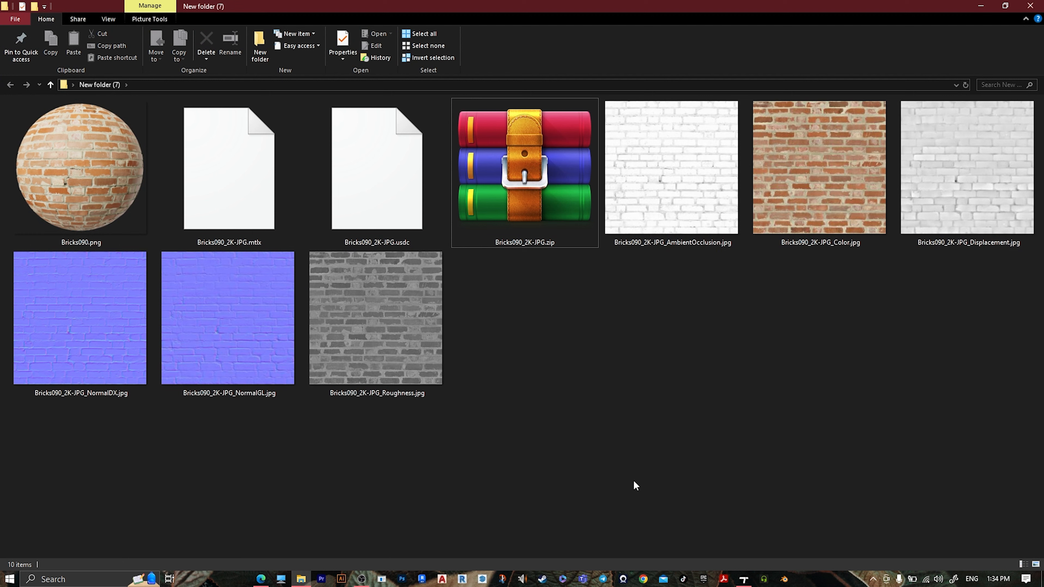
# Switch to Twinmotion and create a new standard material
pyautogui.click(744, 580)
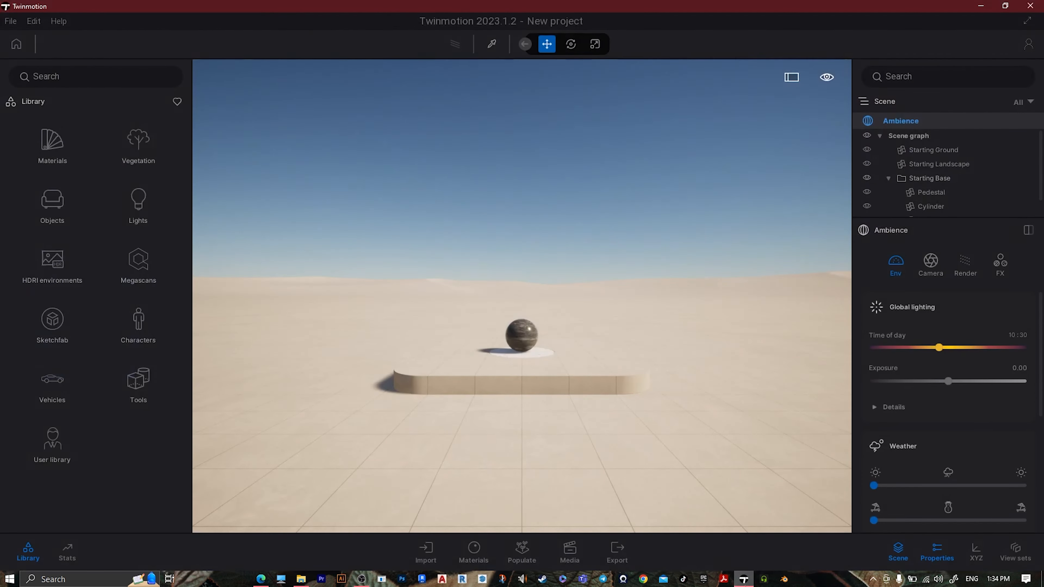
pyautogui.click(474, 552)
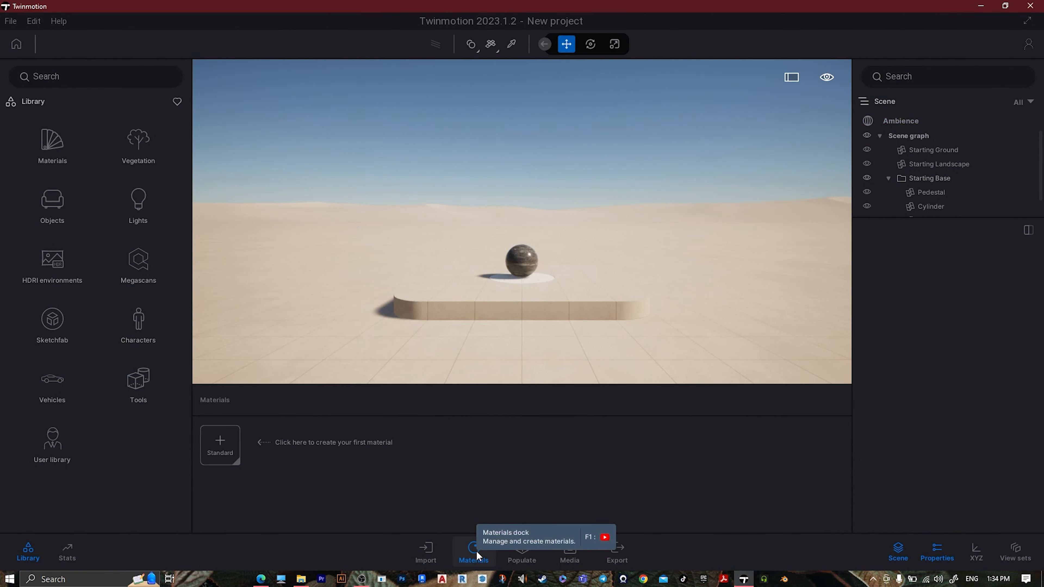
pyautogui.click(225, 447)
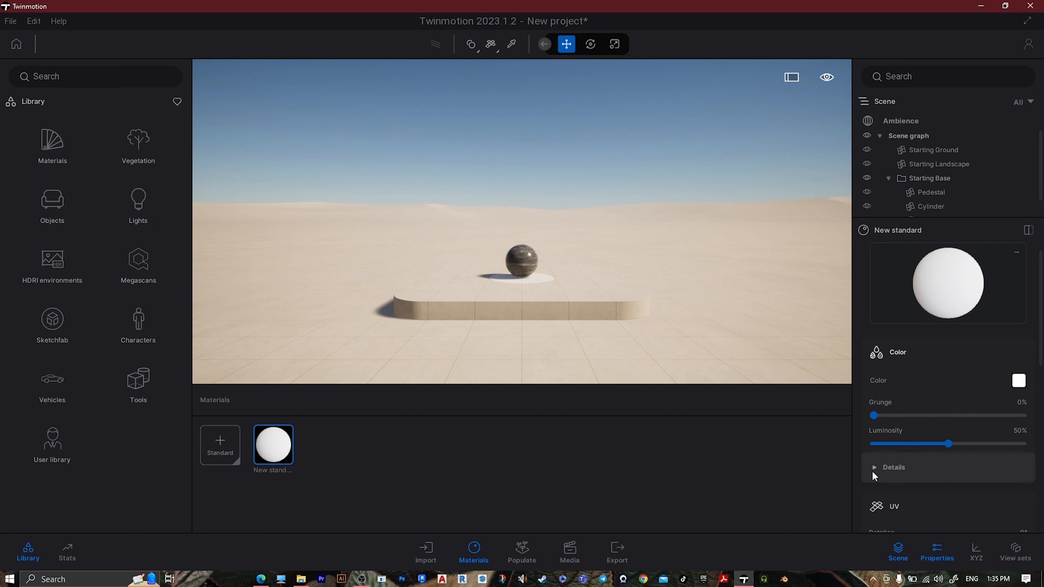
# Load Bricks090_2K-JPG_Color.jpg from New folder (7) on the Desktop as the new material's color texture
pyautogui.click(904, 471)
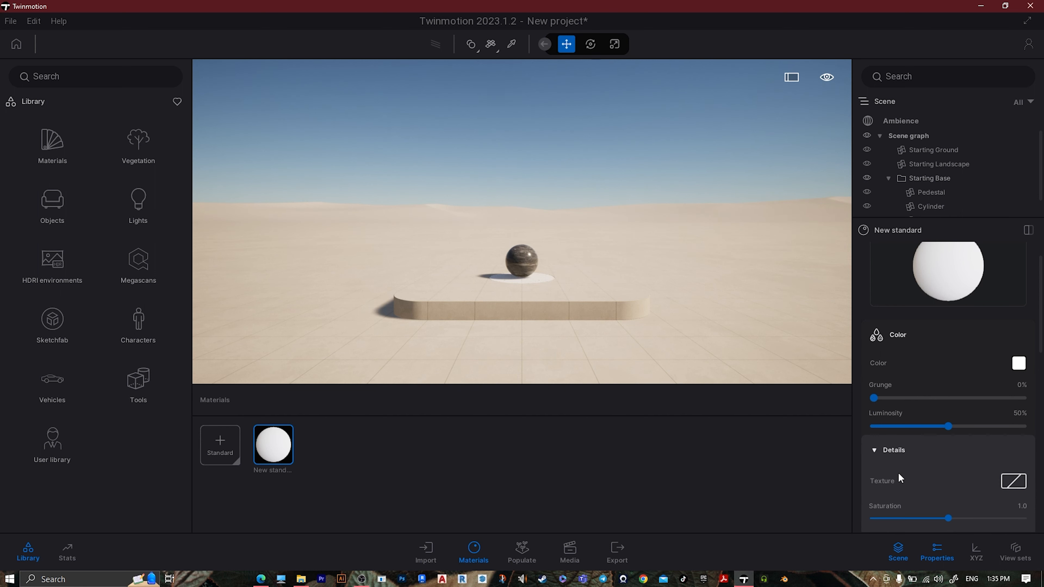
pyautogui.rightClick(1016, 485)
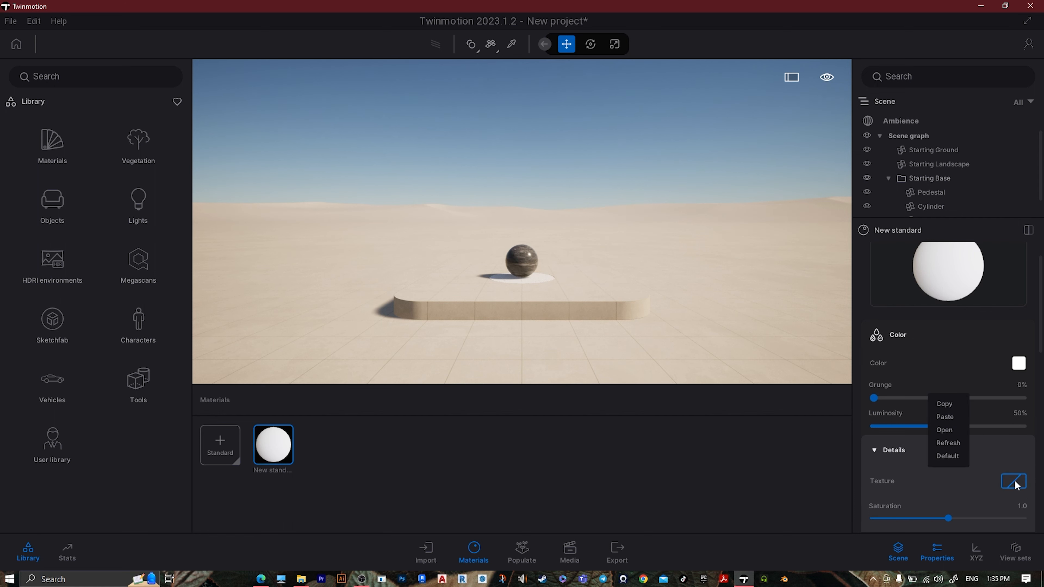
pyautogui.click(946, 432)
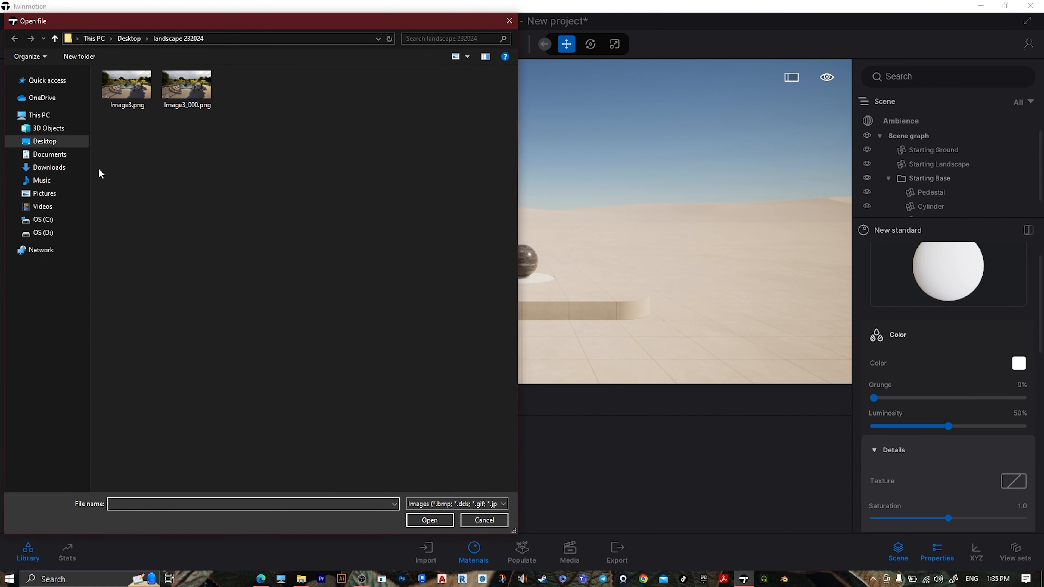
pyautogui.click(44, 142)
pyautogui.doubleClick(171, 174)
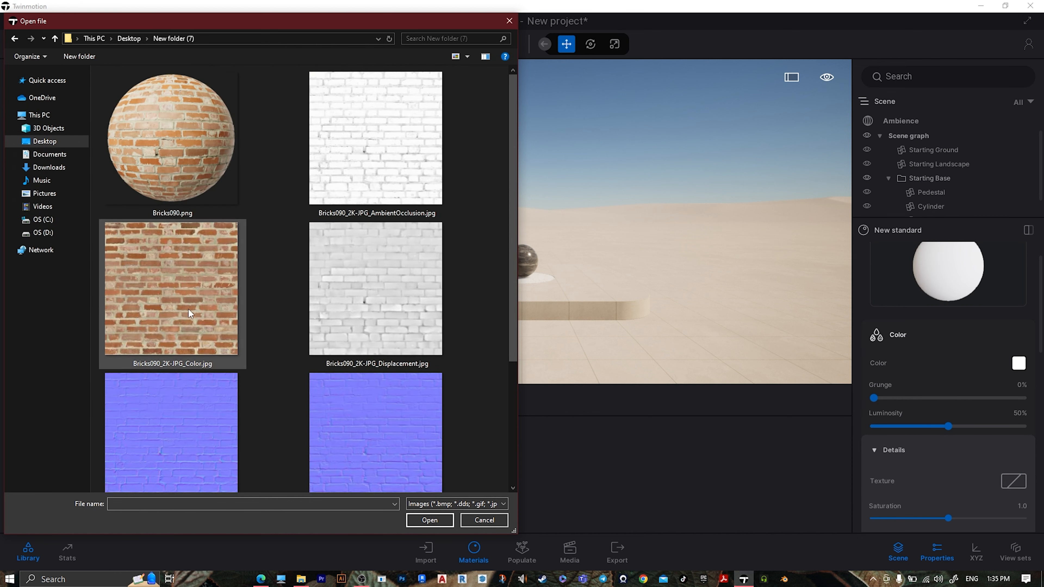
pyautogui.click(198, 313)
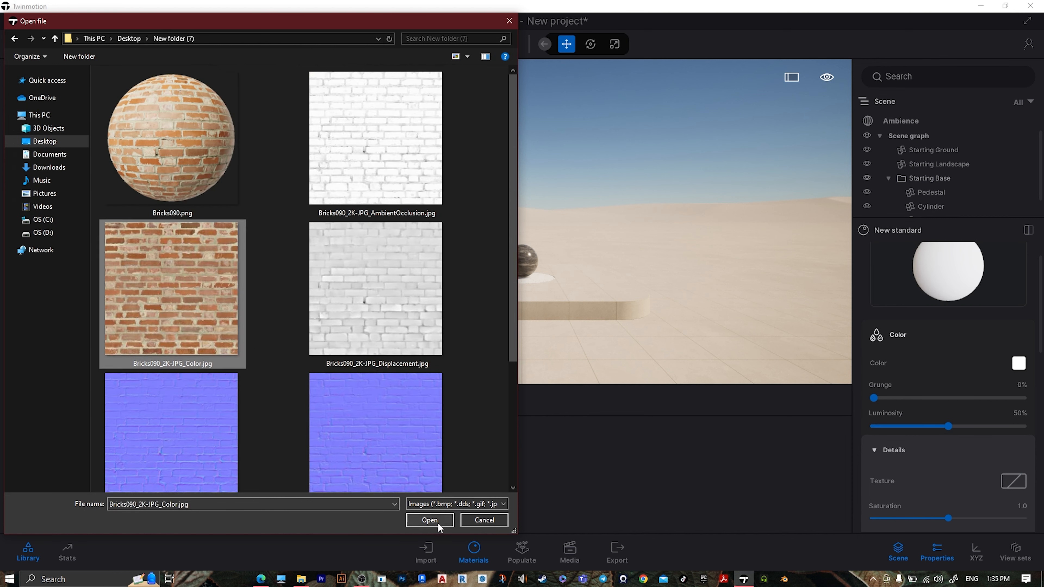
pyautogui.click(430, 520)
# Try a saturation of 1.2 on the brick color texture and return it to 1.0
pyautogui.scroll(-2, 965, 378)
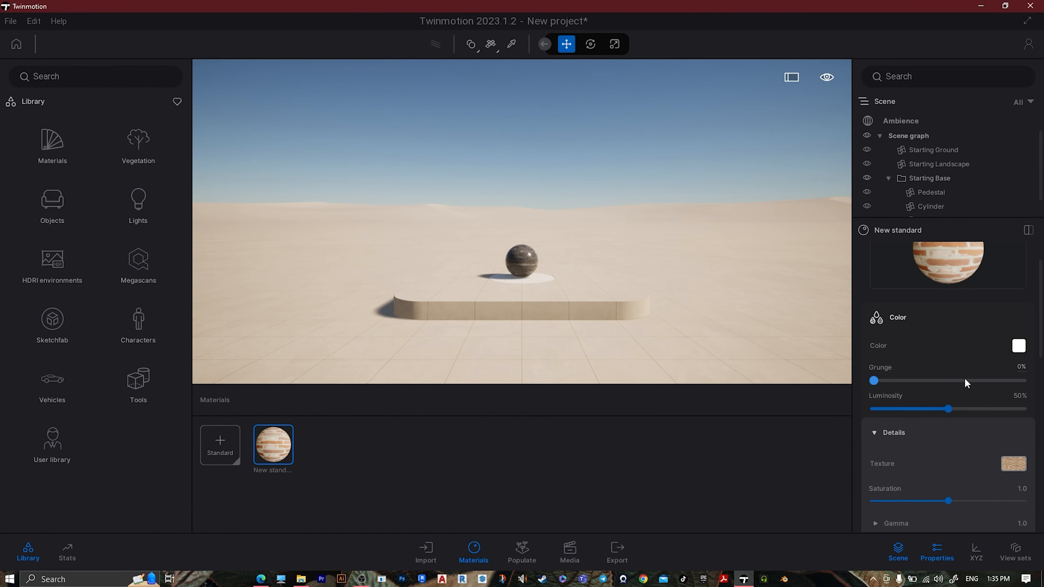
pyautogui.scroll(-1, 922, 373)
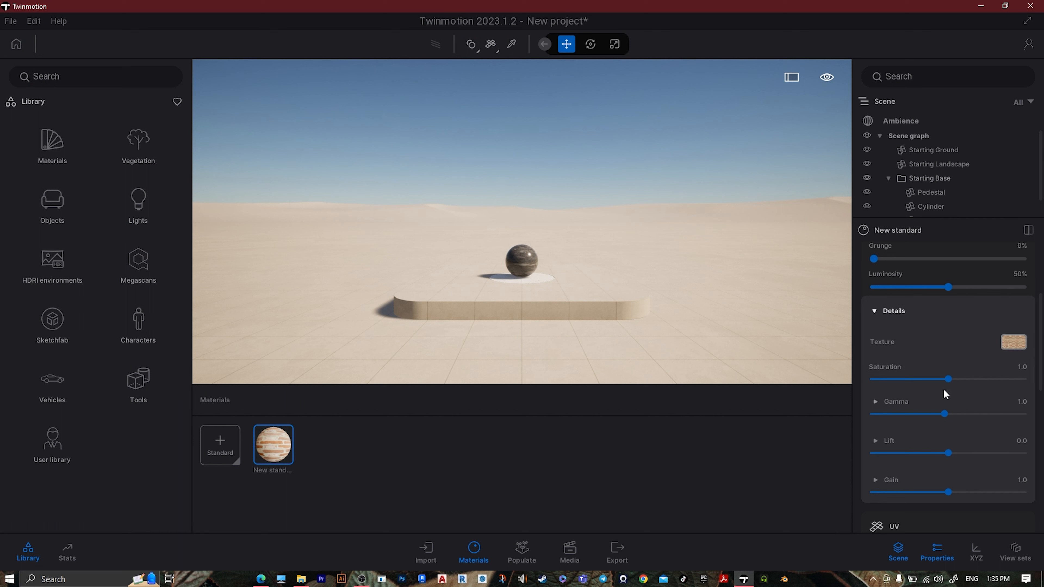
pyautogui.moveTo(962, 379)
pyautogui.mouseDown()
pyautogui.moveTo(974, 379)
pyautogui.moveTo(944, 379)
pyautogui.moveTo(975, 379)
pyautogui.moveTo(961, 378)
pyautogui.mouseUp()
pyautogui.scroll(3, 964, 362)
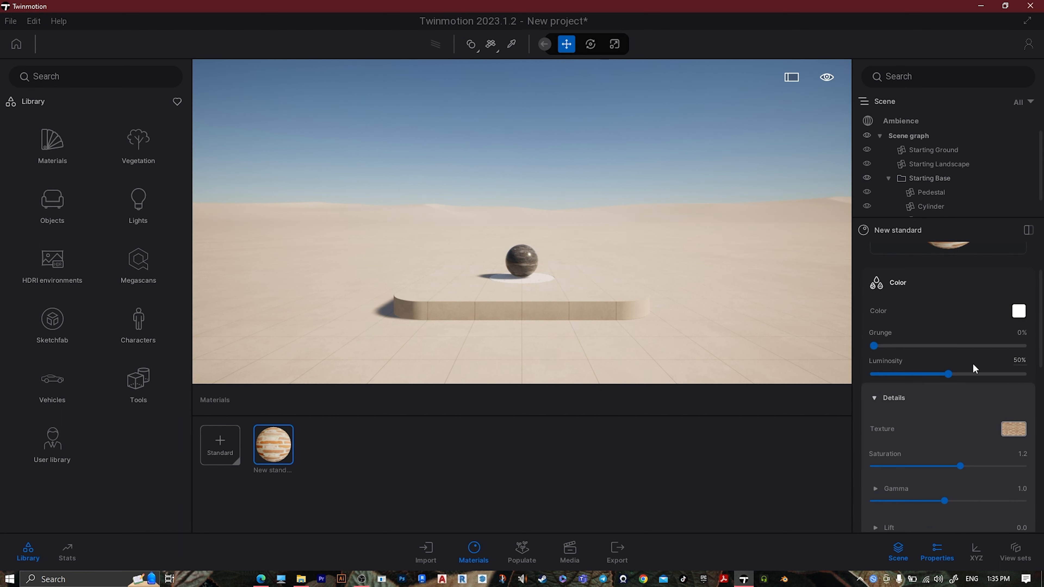
pyautogui.moveTo(960, 447); pyautogui.dragTo(948, 447)
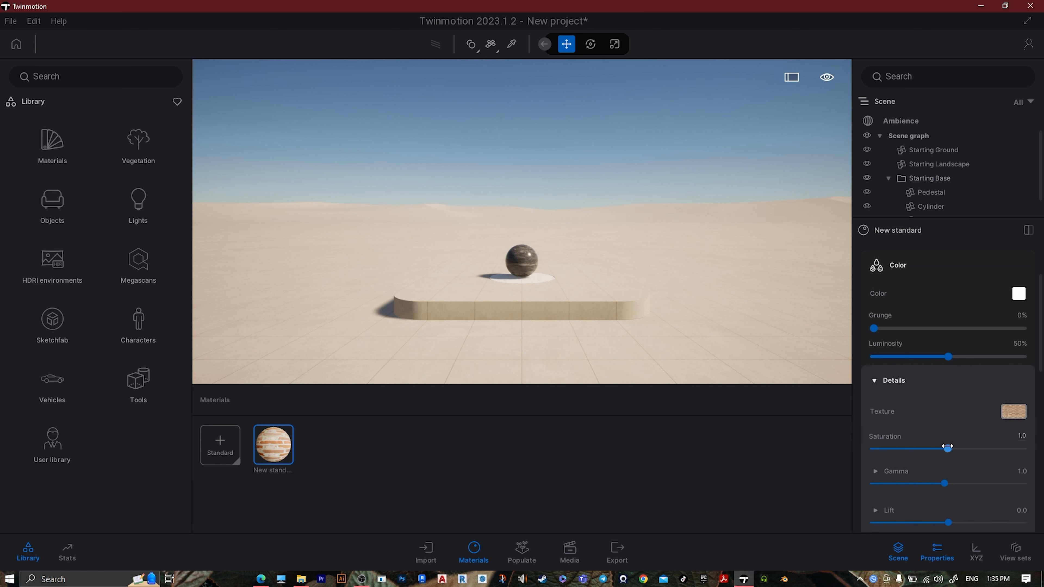
# Try raising Speed X in the UV details of the brick material
pyautogui.scroll(-4, 930, 393)
pyautogui.scroll(-3, 927, 427)
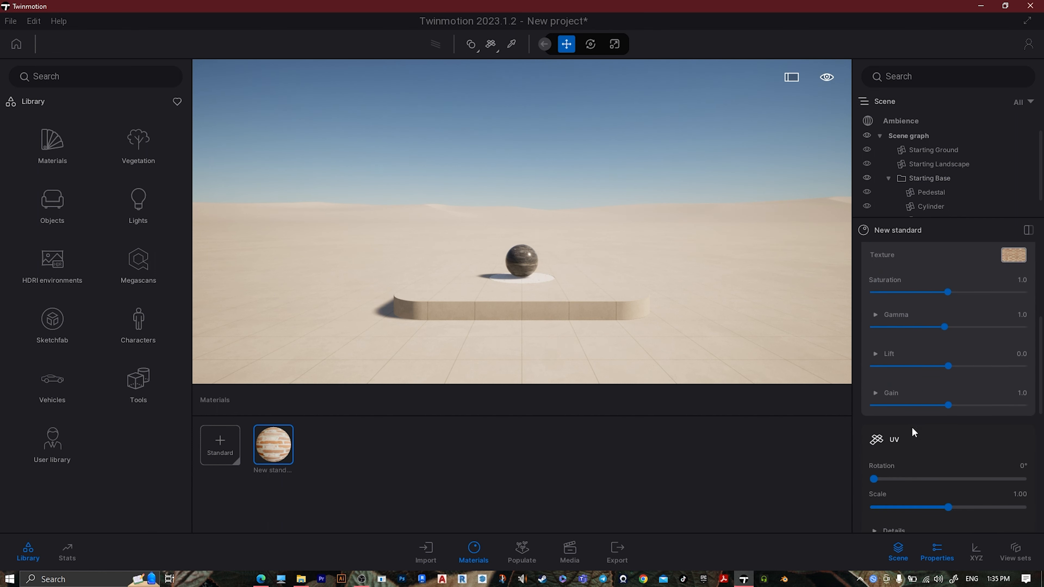
pyautogui.scroll(-3, 905, 442)
pyautogui.click(899, 444)
pyautogui.scroll(-6, 922, 449)
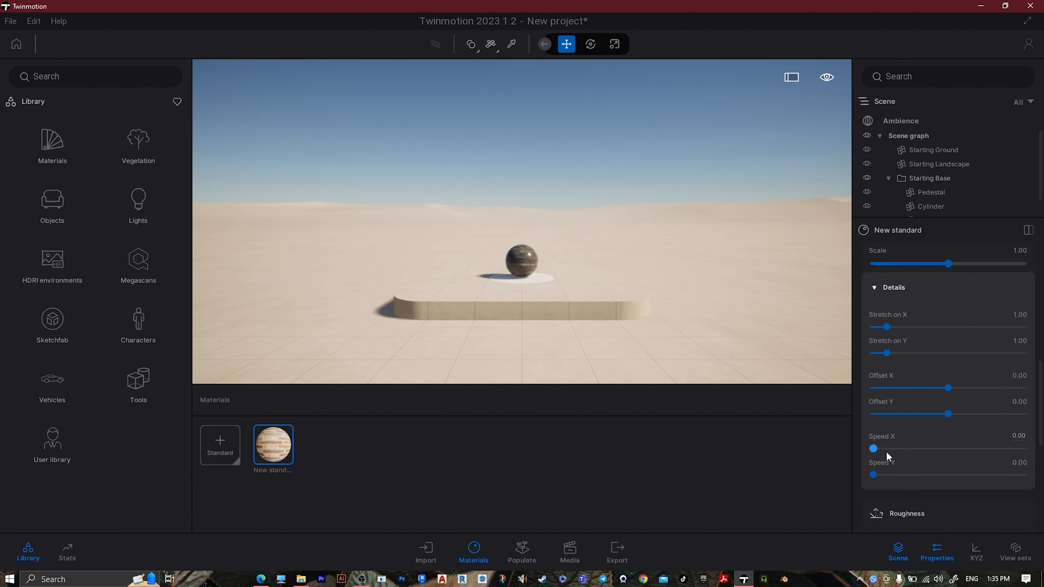
pyautogui.moveTo(873, 448); pyautogui.dragTo(901, 448)
pyautogui.scroll(5, 923, 415)
pyautogui.scroll(4, 937, 409)
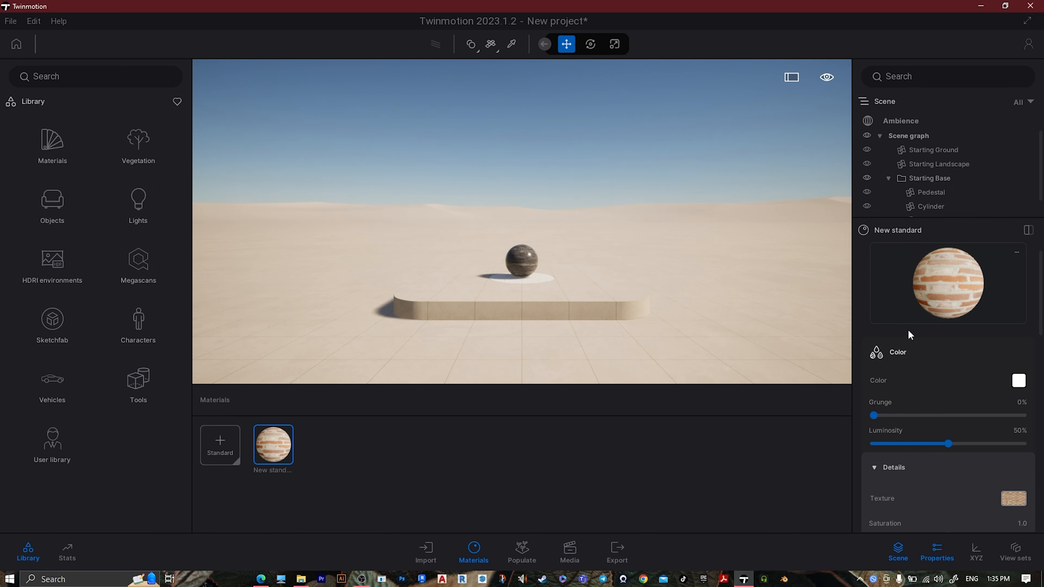
# Apply the brick material to the ground surface in the scene and look at it up close
pyautogui.moveTo(901, 305); pyautogui.dragTo(578, 357)
pyautogui.moveTo(578, 357); pyautogui.dragTo(572, 381, button='right')
pyautogui.scroll(-4, 571, 330)
pyautogui.moveTo(571, 329); pyautogui.dragTo(617, 329, button='right')
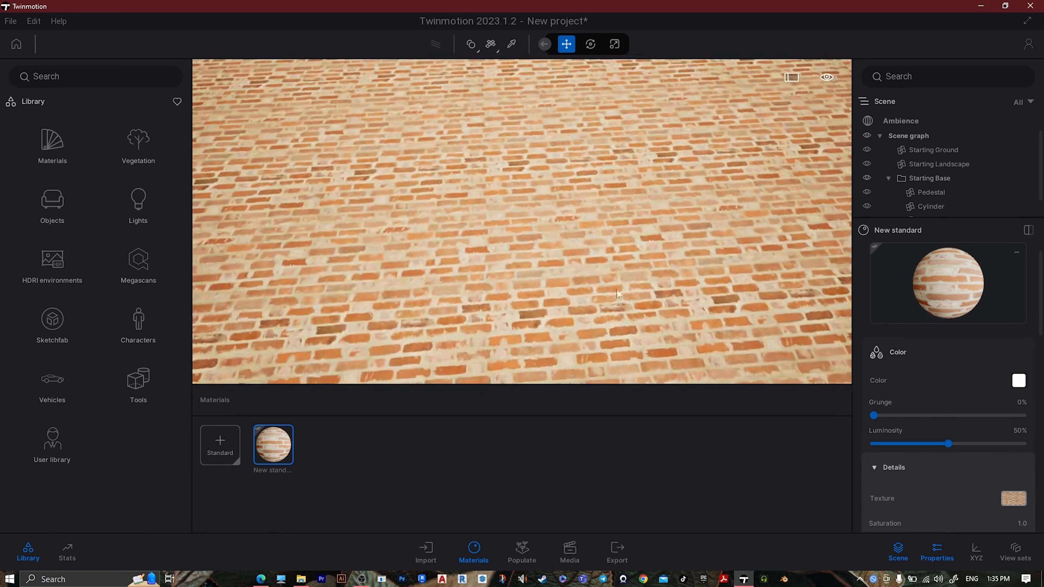
# Set the brick texture's gamma, saturation and gain to 0.7, and lower its lift very slightly
pyautogui.scroll(-4, 905, 486)
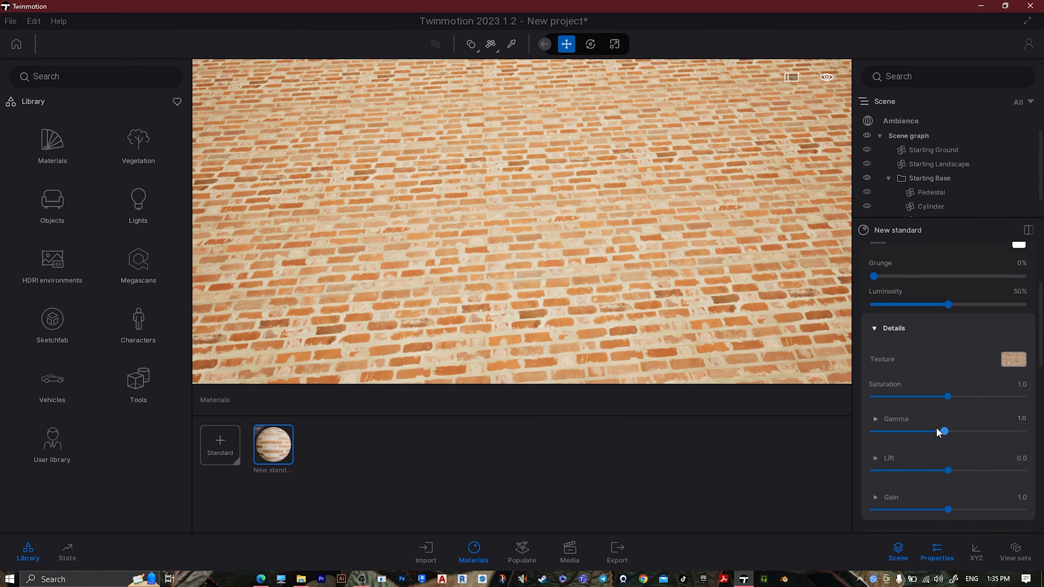
pyautogui.moveTo(939, 433)
pyautogui.mouseDown()
pyautogui.moveTo(898, 432)
pyautogui.moveTo(919, 432)
pyautogui.mouseUp()
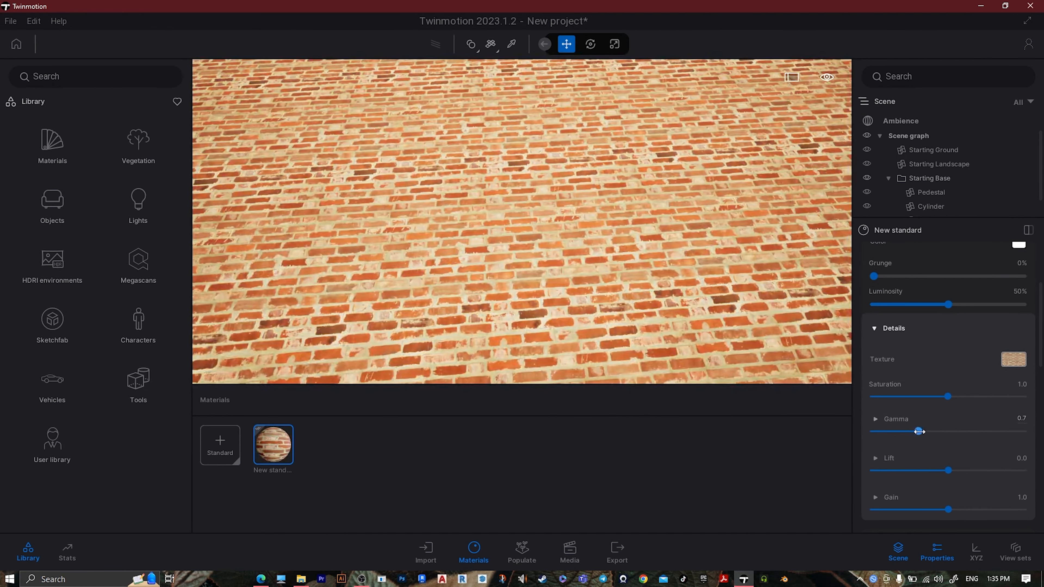
pyautogui.moveTo(947, 397)
pyautogui.mouseDown()
pyautogui.moveTo(921, 397)
pyautogui.moveTo(938, 397)
pyautogui.mouseUp()
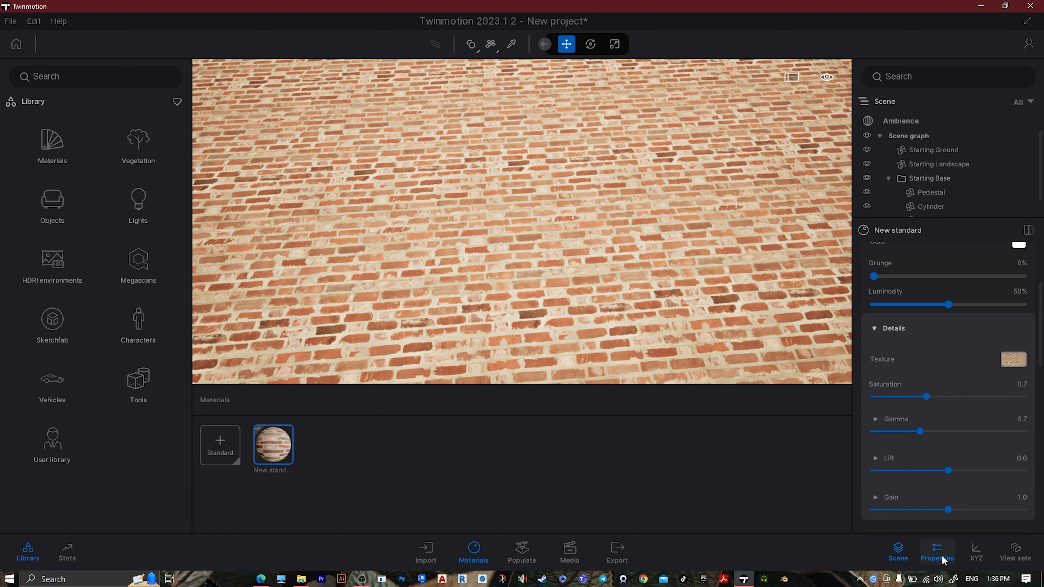
pyautogui.moveTo(948, 471); pyautogui.dragTo(947, 470)
pyautogui.moveTo(948, 510); pyautogui.dragTo(923, 507)
# Reduce the brick material's UV scale slightly and try out its UV rotation
pyautogui.scroll(-3, 971, 425)
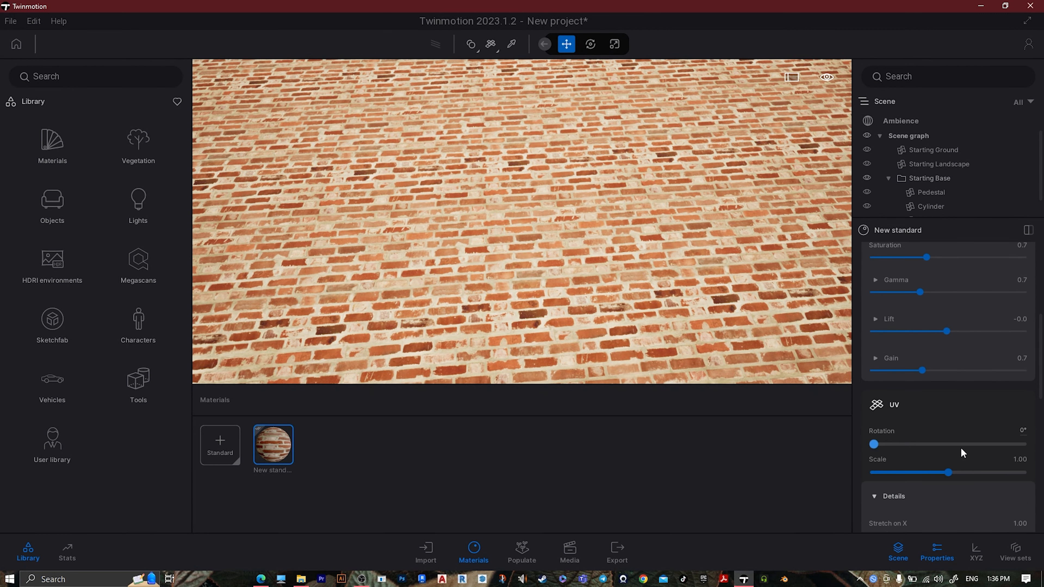
pyautogui.scroll(-2, 964, 453)
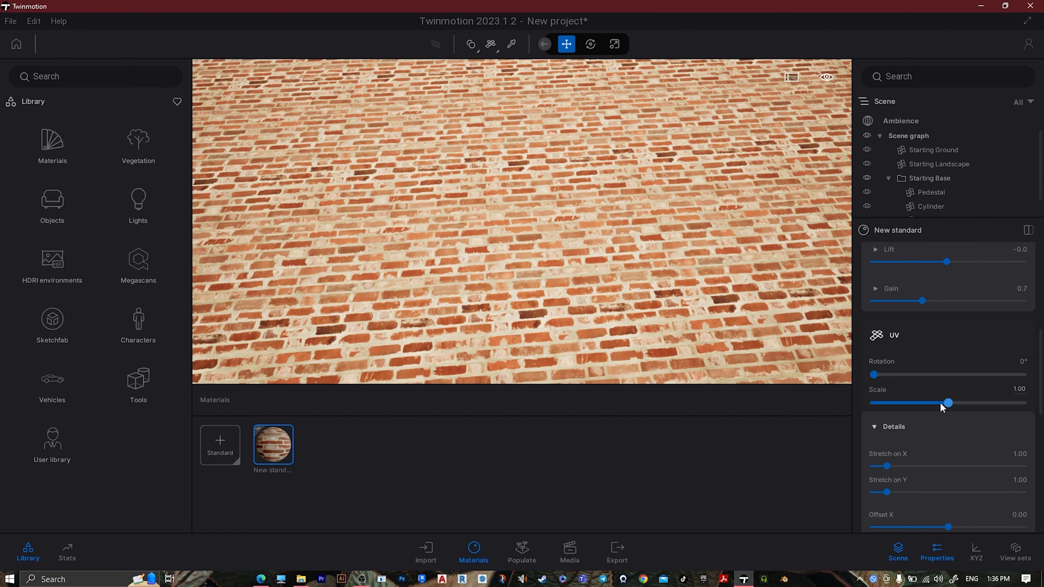
pyautogui.moveTo(950, 407)
pyautogui.mouseDown()
pyautogui.moveTo(905, 402)
pyautogui.moveTo(938, 403)
pyautogui.mouseUp()
pyautogui.moveTo(874, 375); pyautogui.dragTo(833, 376)
# Load Bricks090_2K-JPG_Roughness.jpg as the roughness texture of the brick material
pyautogui.scroll(-5, 938, 440)
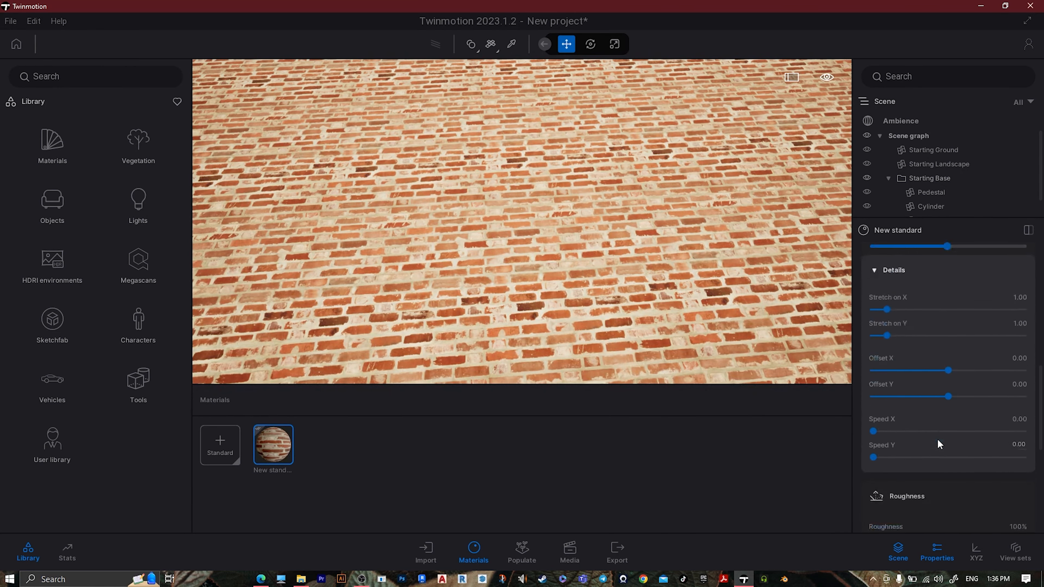
pyautogui.scroll(-2, 938, 440)
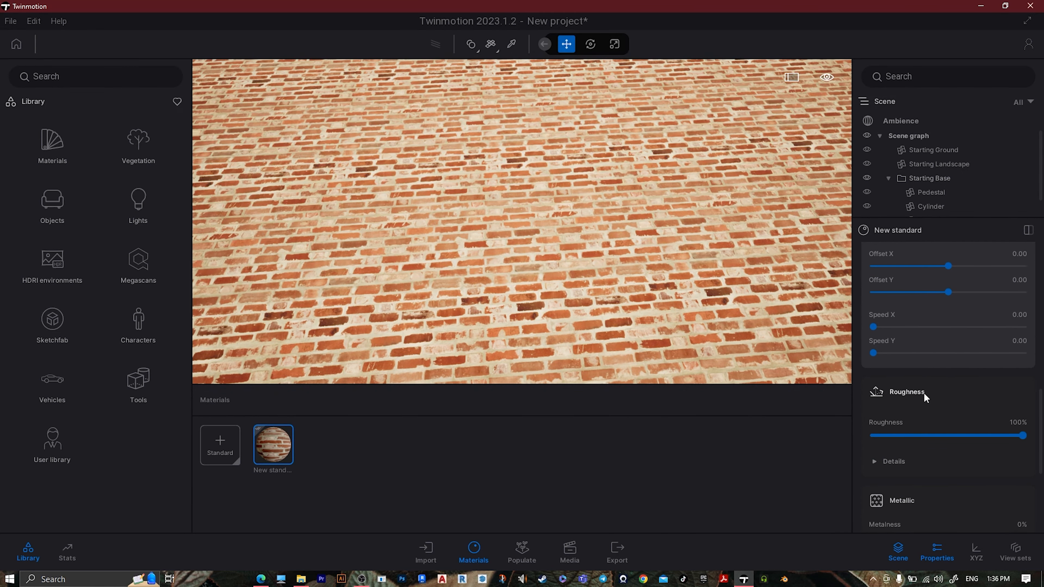
pyautogui.click(901, 467)
pyautogui.scroll(-2, 905, 444)
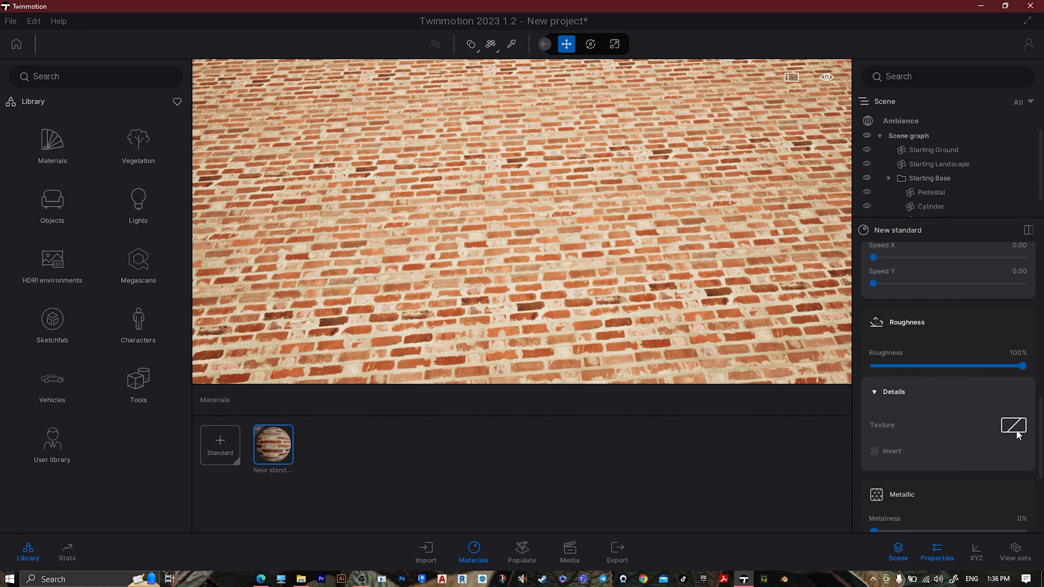
pyautogui.click(1014, 428)
pyautogui.click(946, 374)
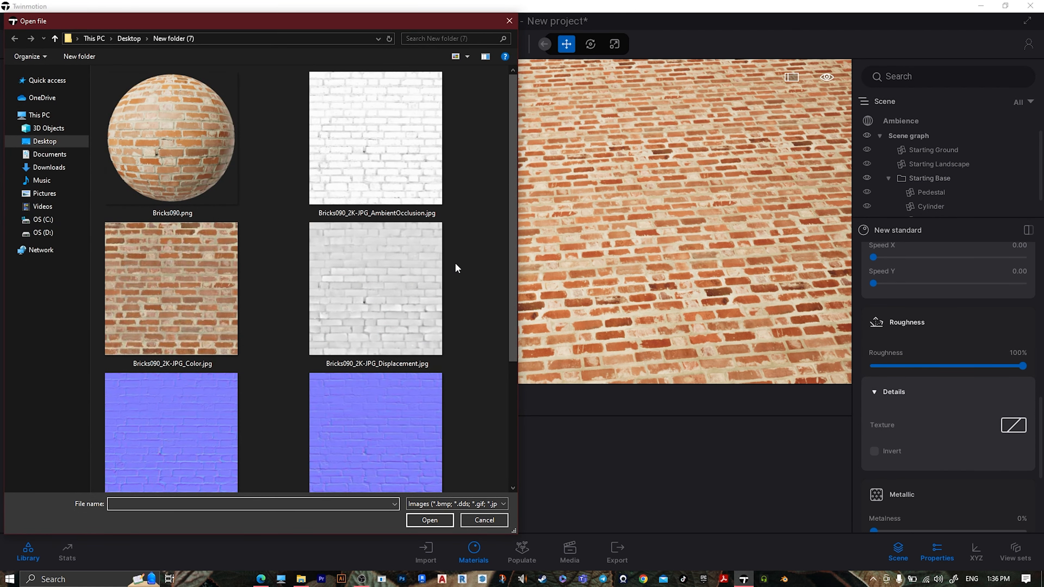
pyautogui.scroll(-3, 457, 268)
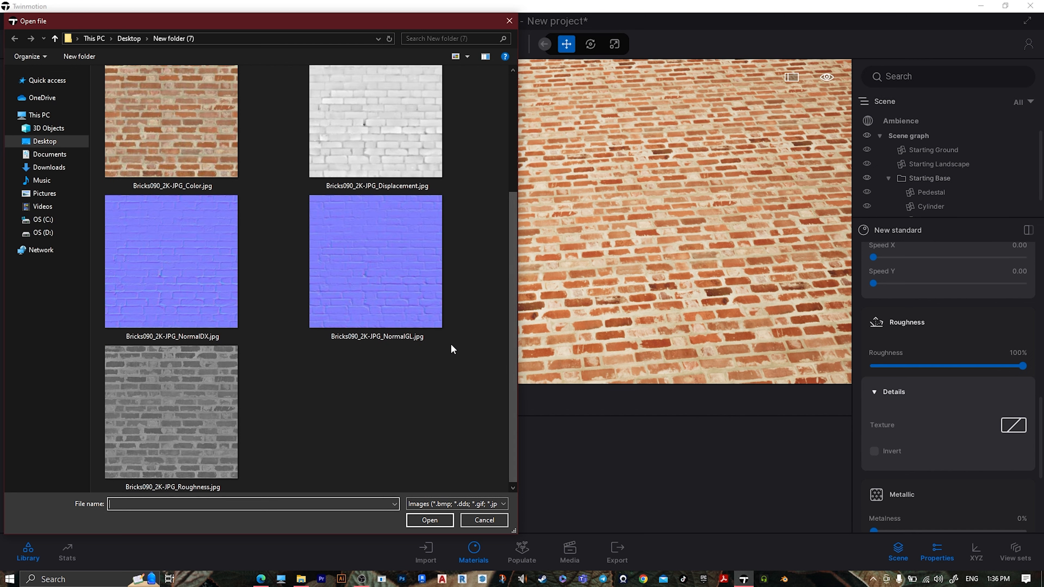
pyautogui.click(183, 427)
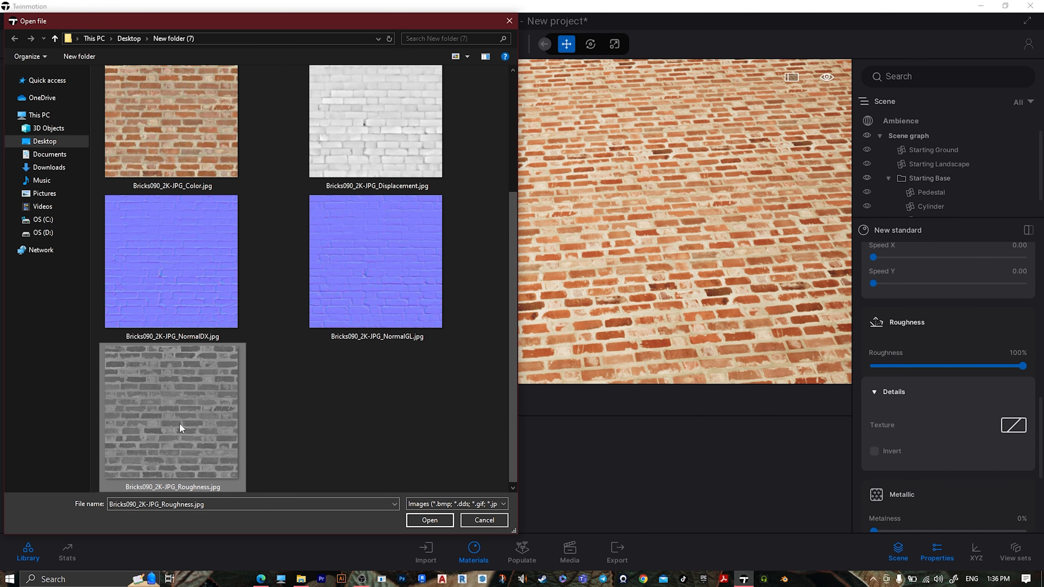
pyautogui.click(428, 520)
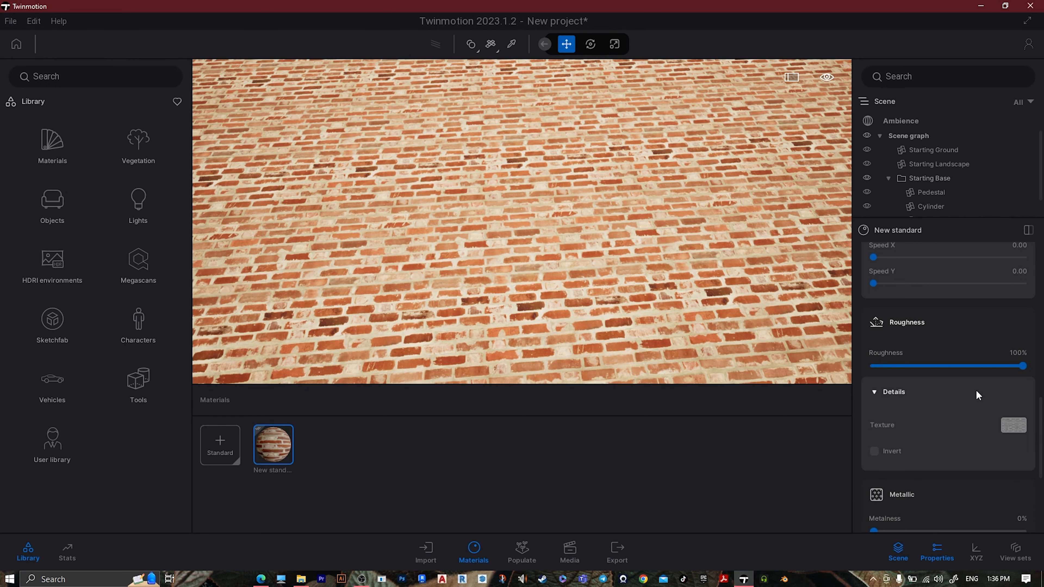
# Load Bricks090_2K-JPG_Displacement.jpg as the metallic texture of the brick material
pyautogui.scroll(-1, 977, 390)
pyautogui.scroll(-1, 959, 398)
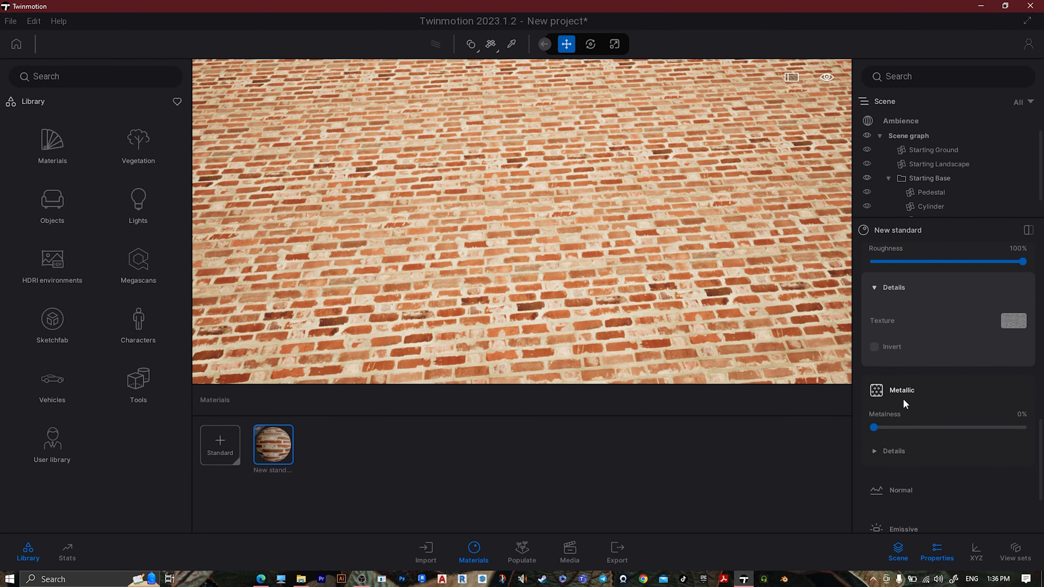
pyautogui.click(890, 453)
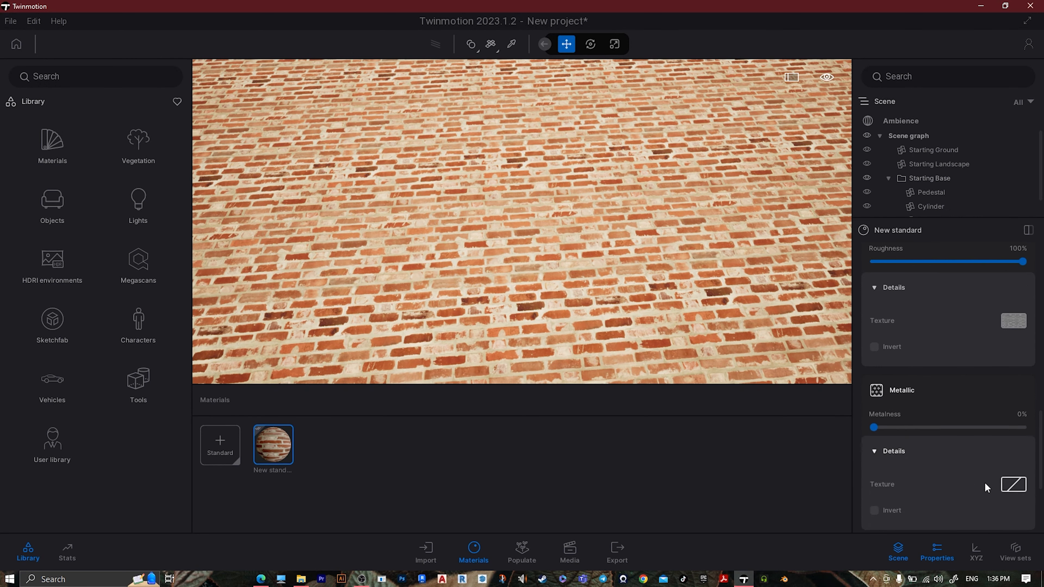
pyautogui.rightClick(1011, 484)
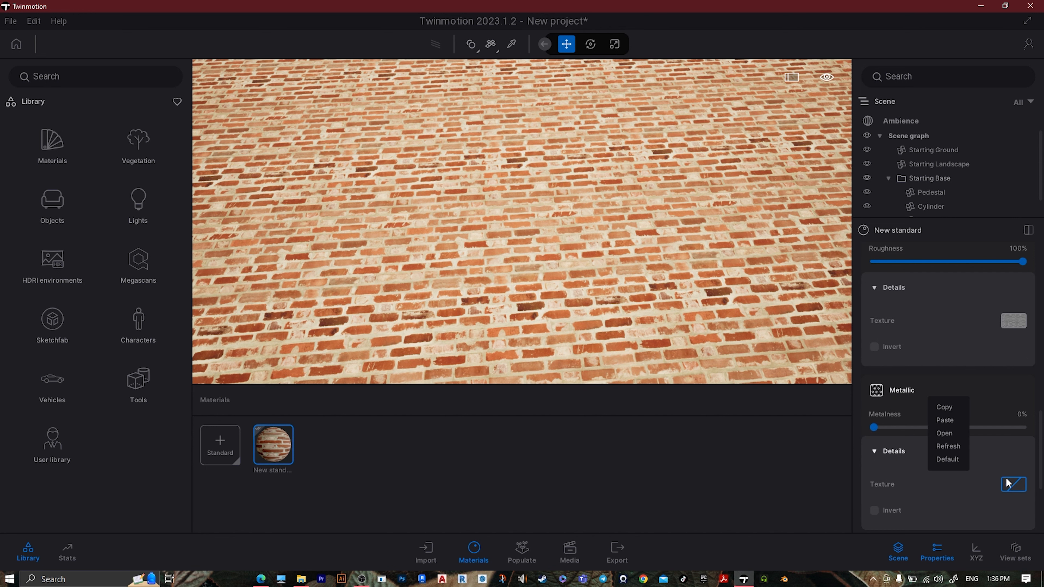
pyautogui.click(944, 434)
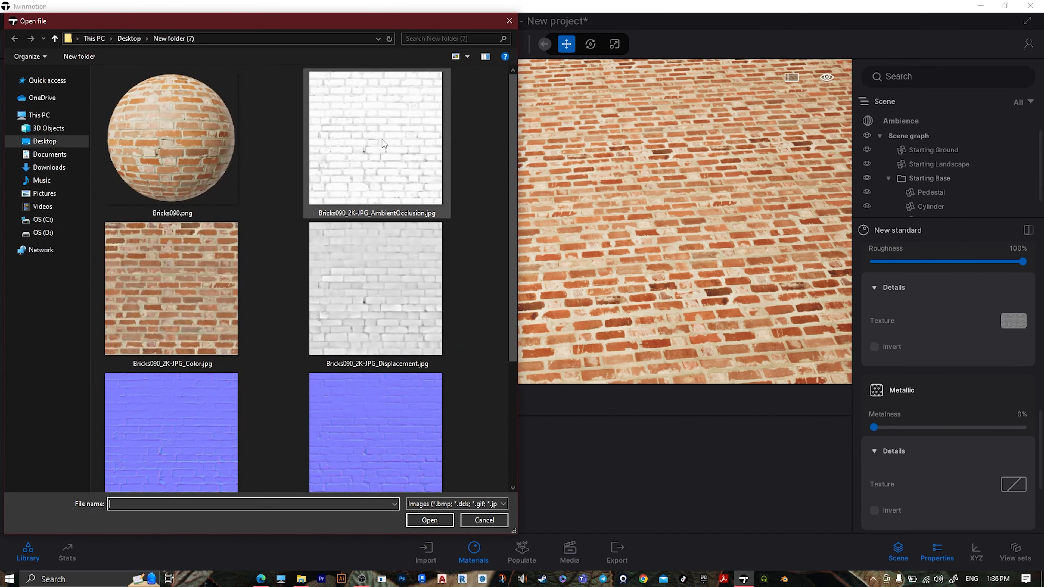
pyautogui.scroll(-3, 411, 288)
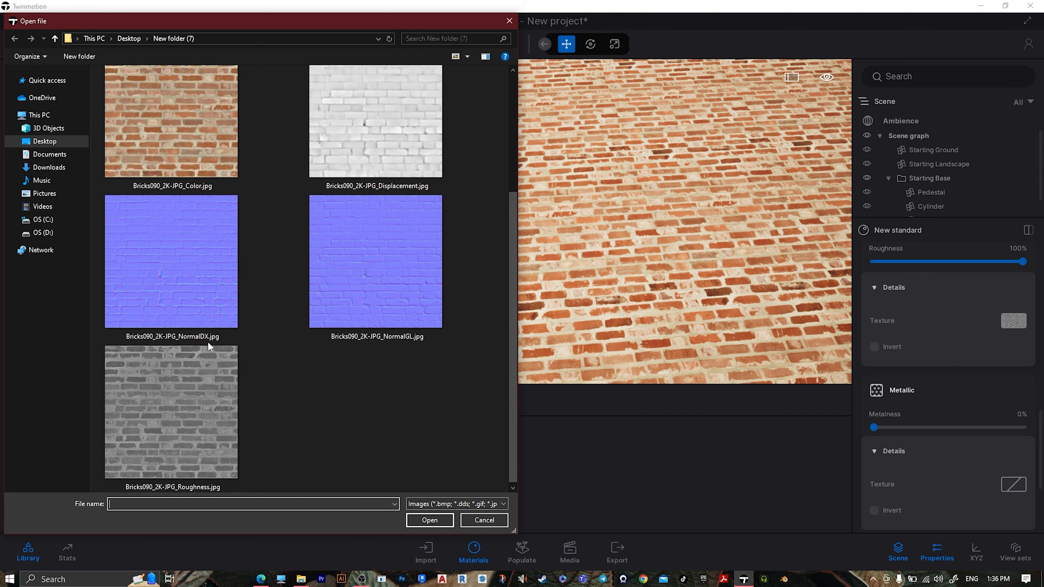
pyautogui.scroll(3, 254, 399)
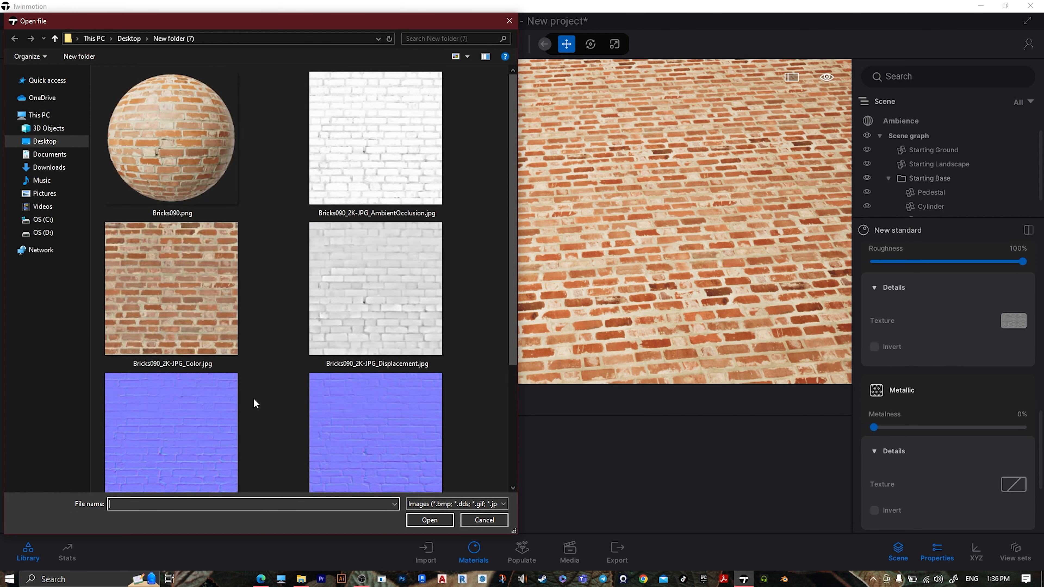
pyautogui.click(376, 162)
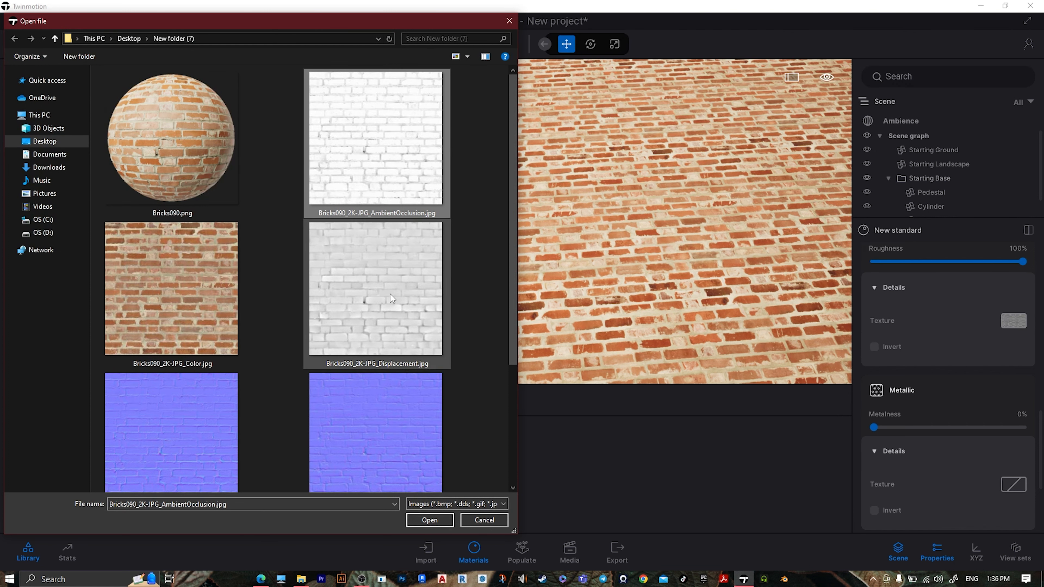
pyautogui.press('Down')
pyautogui.click(429, 520)
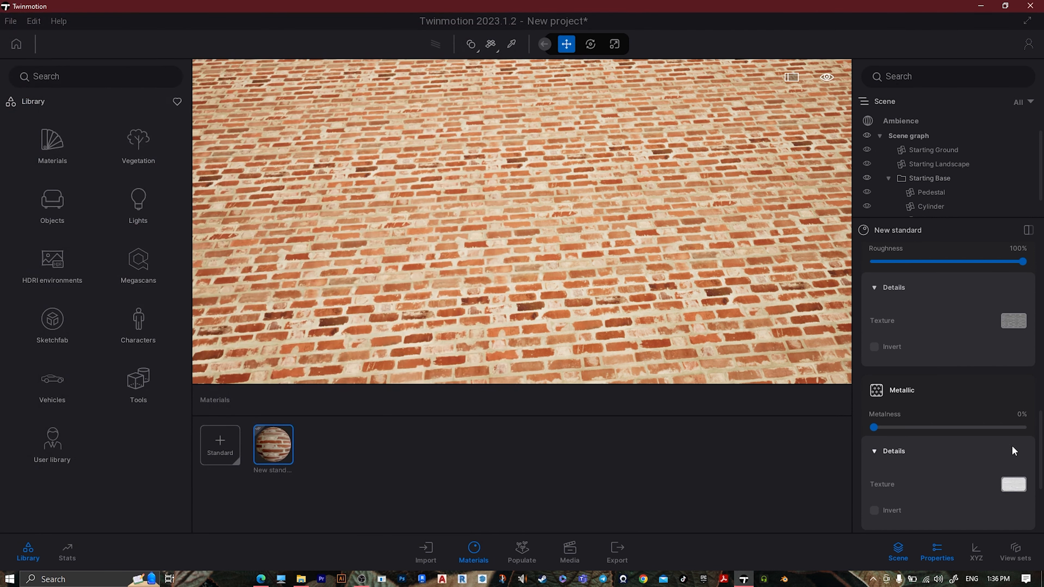
# Load Bricks090_2K-JPG_NormalDX.jpg as the normal map of the brick material
pyautogui.scroll(-3, 1000, 457)
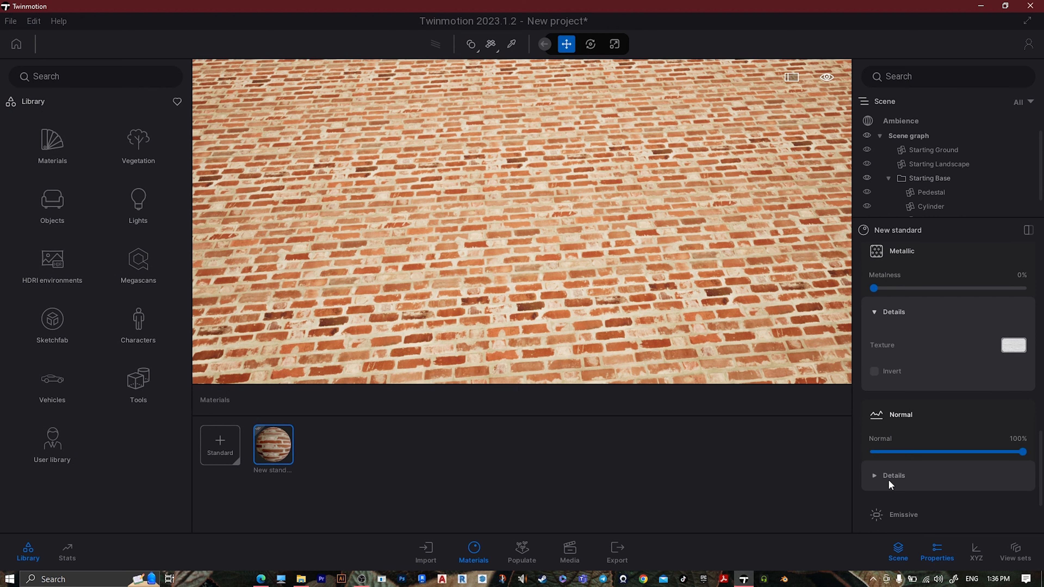
pyautogui.click(895, 476)
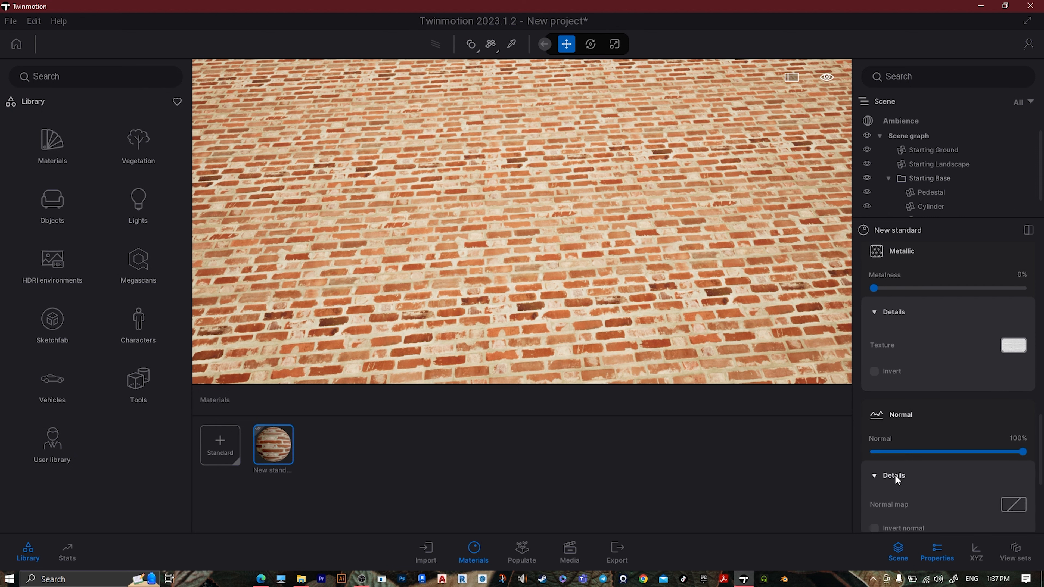
pyautogui.click(1012, 507)
pyautogui.click(945, 454)
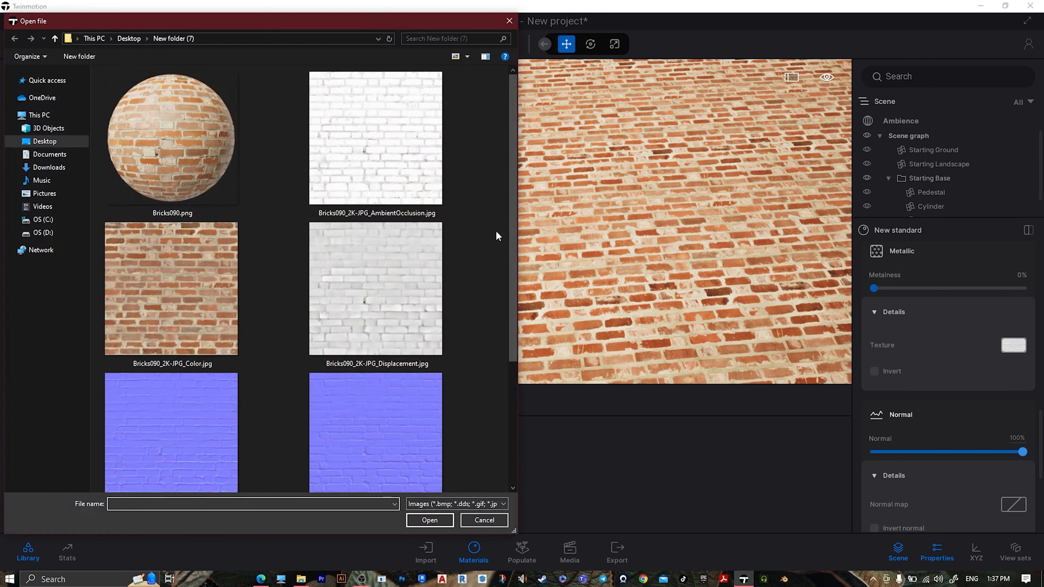
pyautogui.scroll(-3, 475, 232)
pyautogui.click(426, 291)
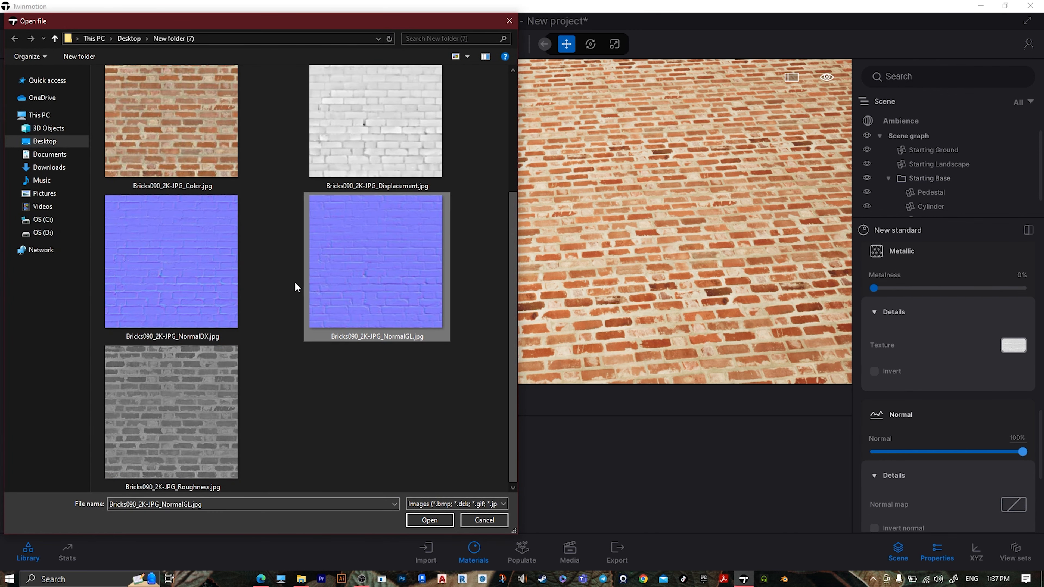
pyautogui.click(344, 302)
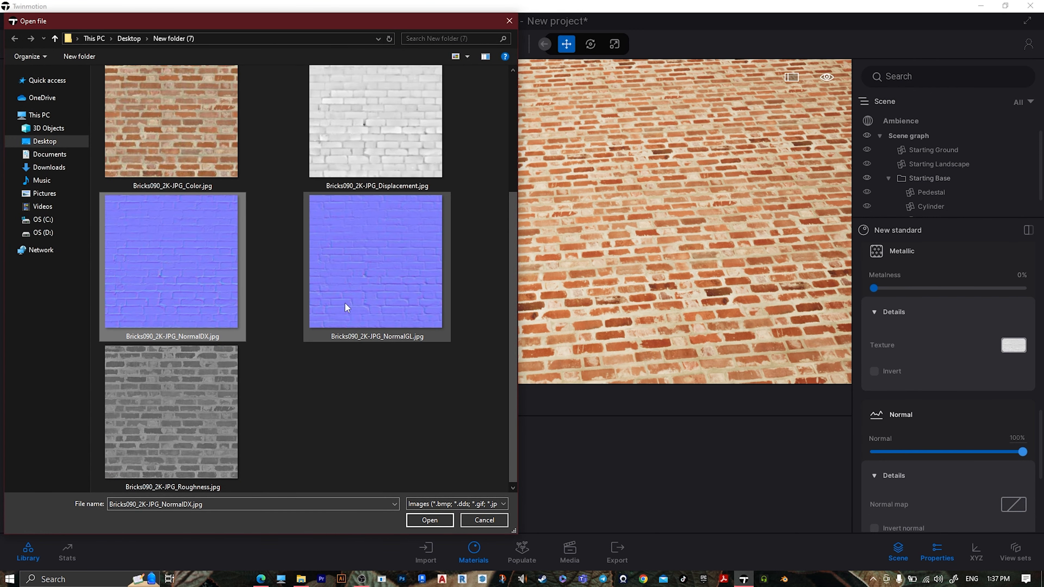
pyautogui.click(427, 521)
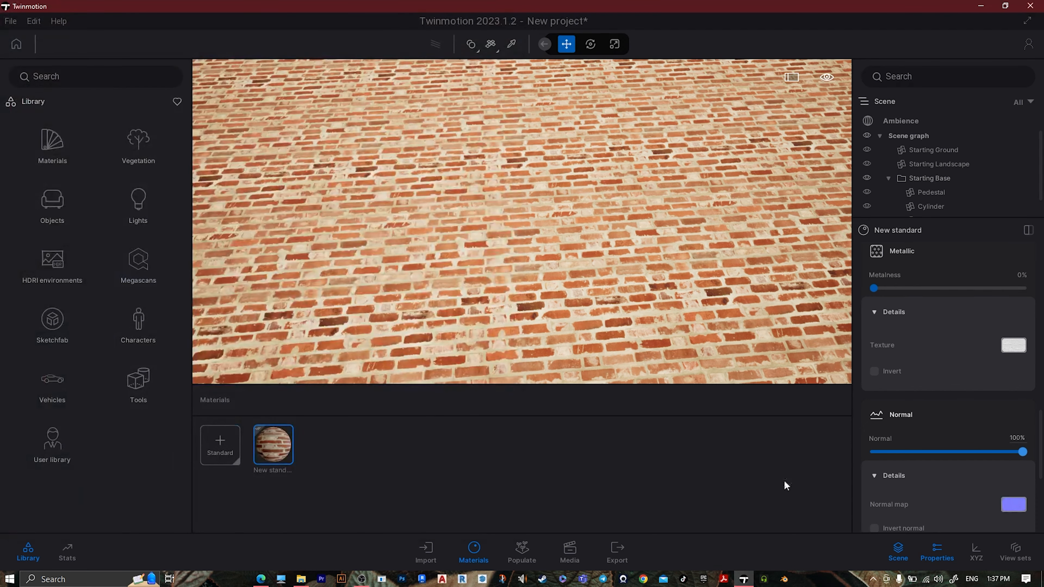
# Enable parallax for the brick material and load Bricks090_2K-JPG_NormalDX.jpg as its height map
pyautogui.scroll(-2, 950, 477)
pyautogui.scroll(-3, 949, 477)
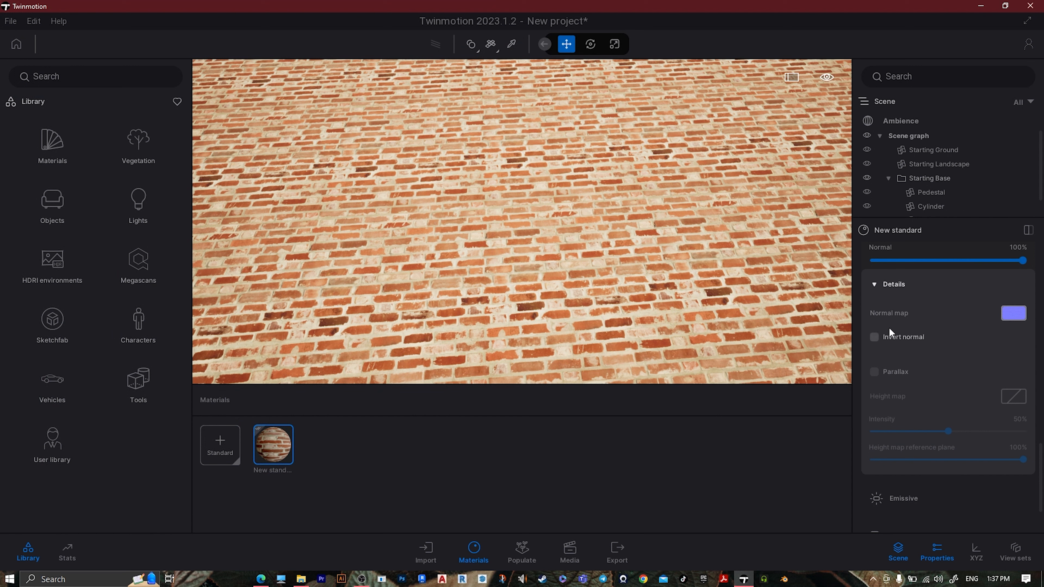
pyautogui.click(877, 374)
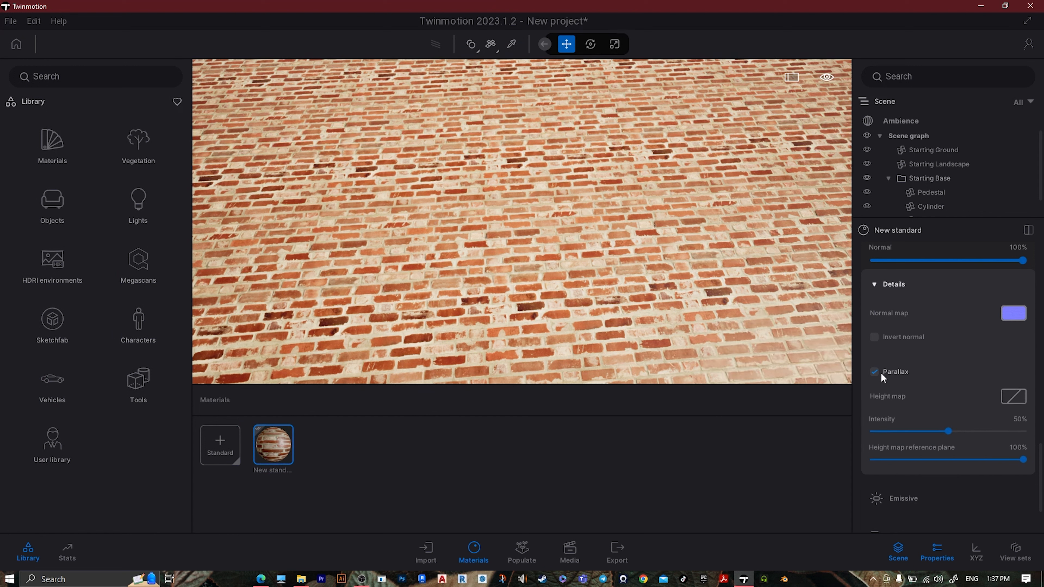
pyautogui.click(1006, 400)
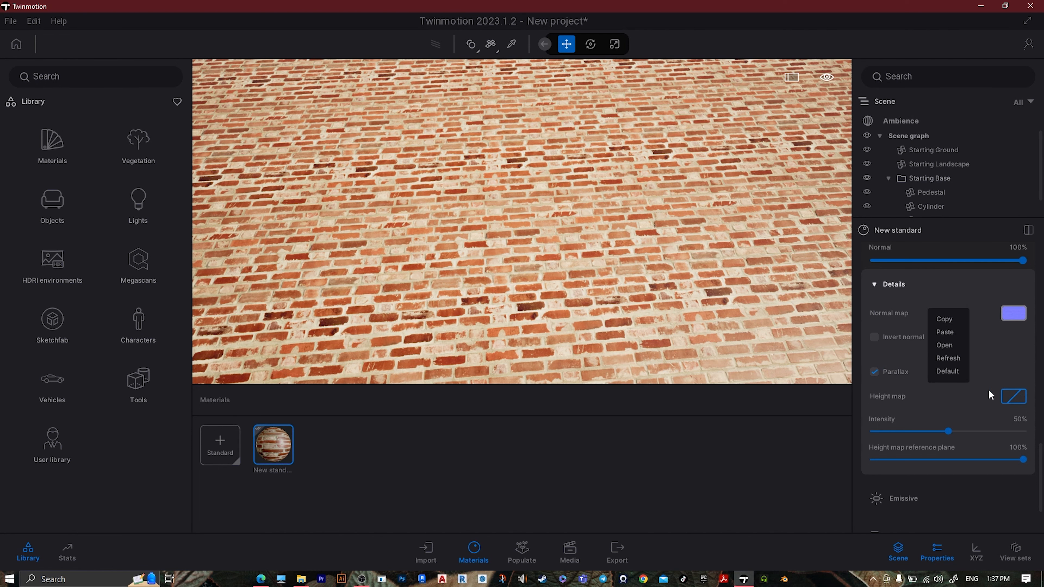
pyautogui.click(946, 346)
pyautogui.scroll(-3, 398, 246)
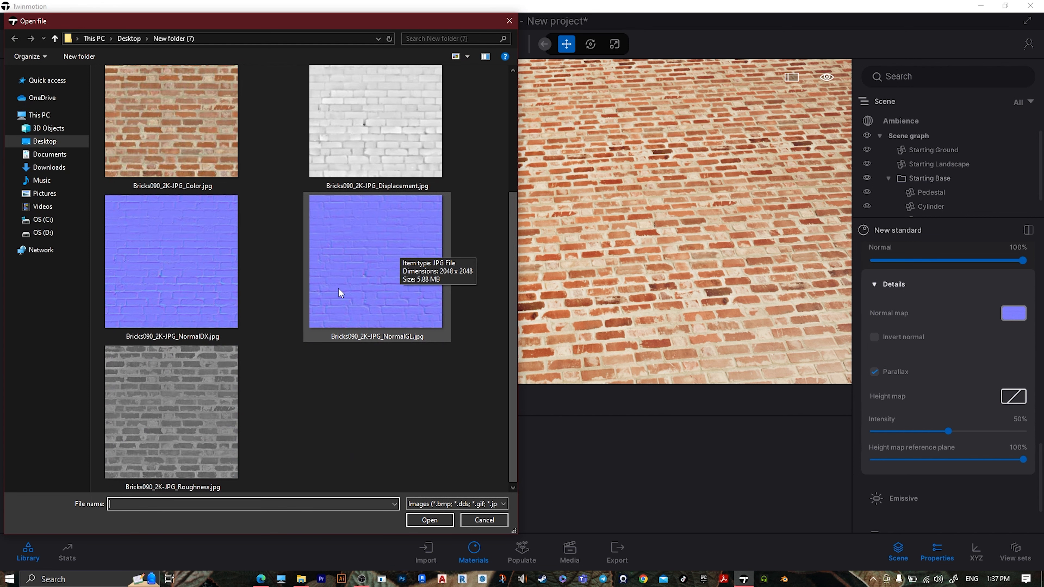
pyautogui.click(240, 313)
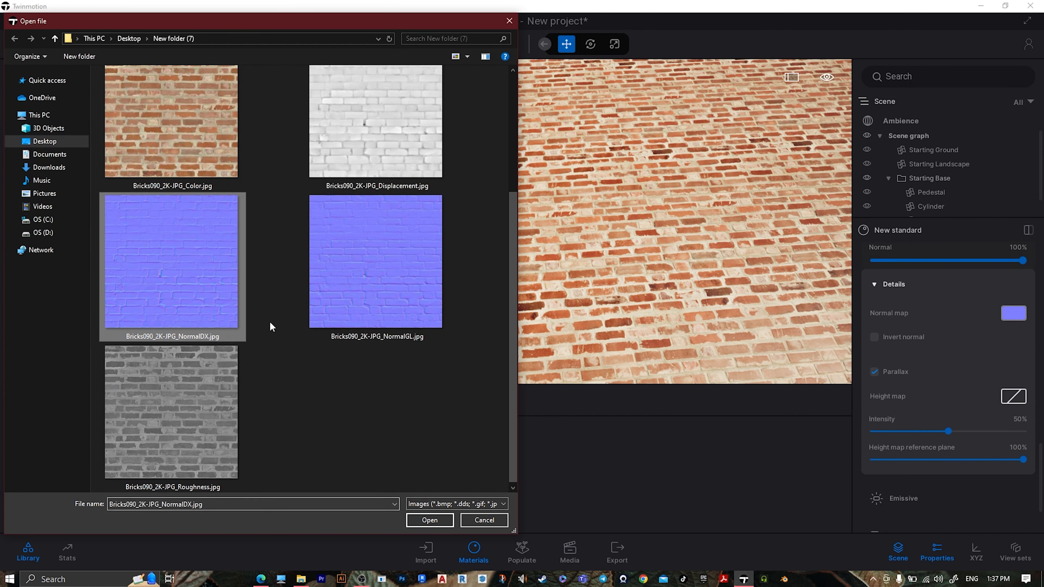
pyautogui.click(427, 519)
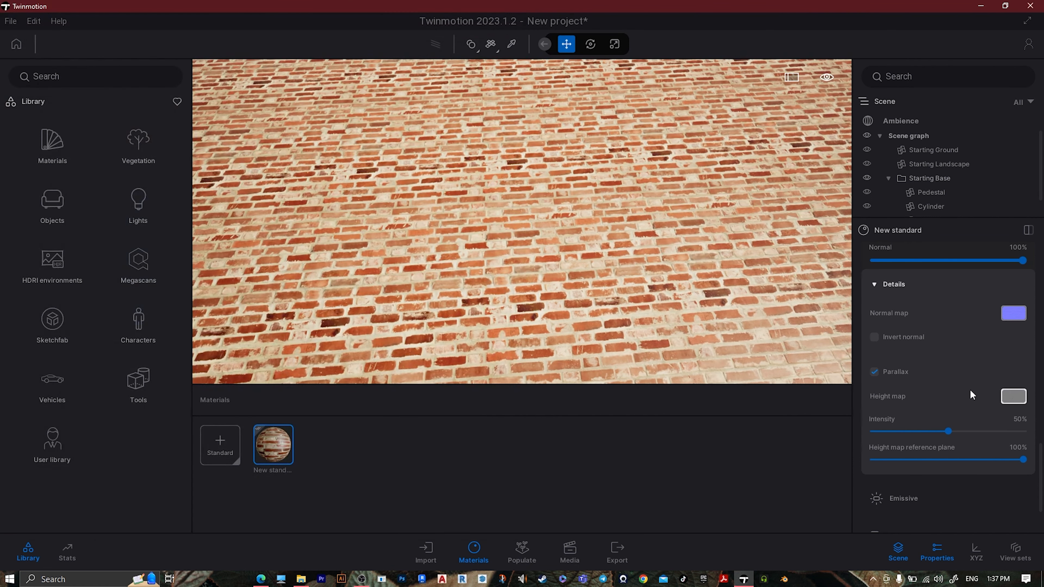
# Set the brick material's roughness to 30%, judging the effect on the bricks up close
pyautogui.scroll(-3, 978, 435)
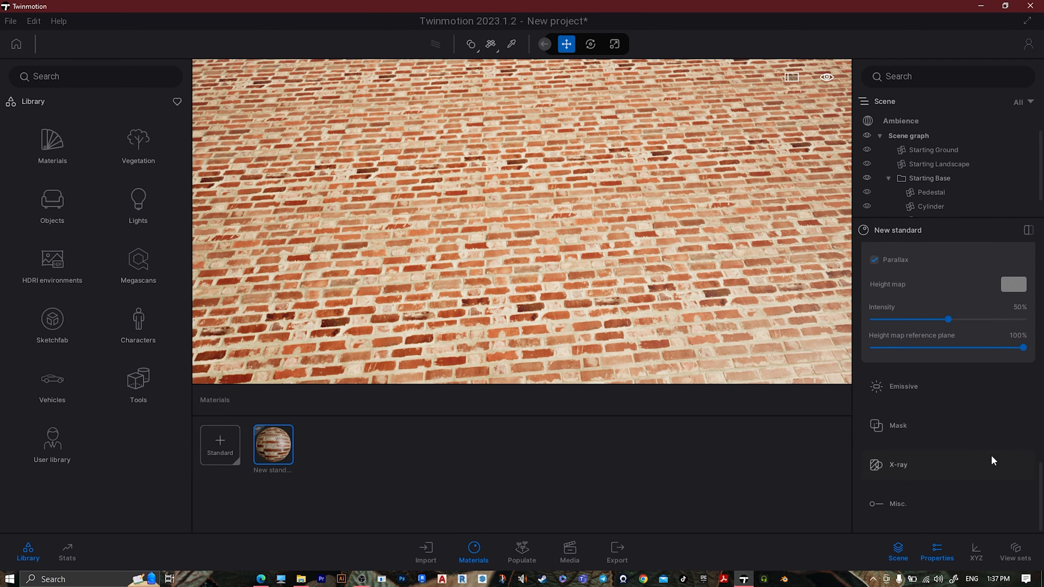
pyautogui.scroll(5, 992, 457)
pyautogui.moveTo(522, 222); pyautogui.dragTo(516, 259, button='right')
pyautogui.scroll(-5, 522, 223)
pyautogui.press('w')
pyautogui.press('w')
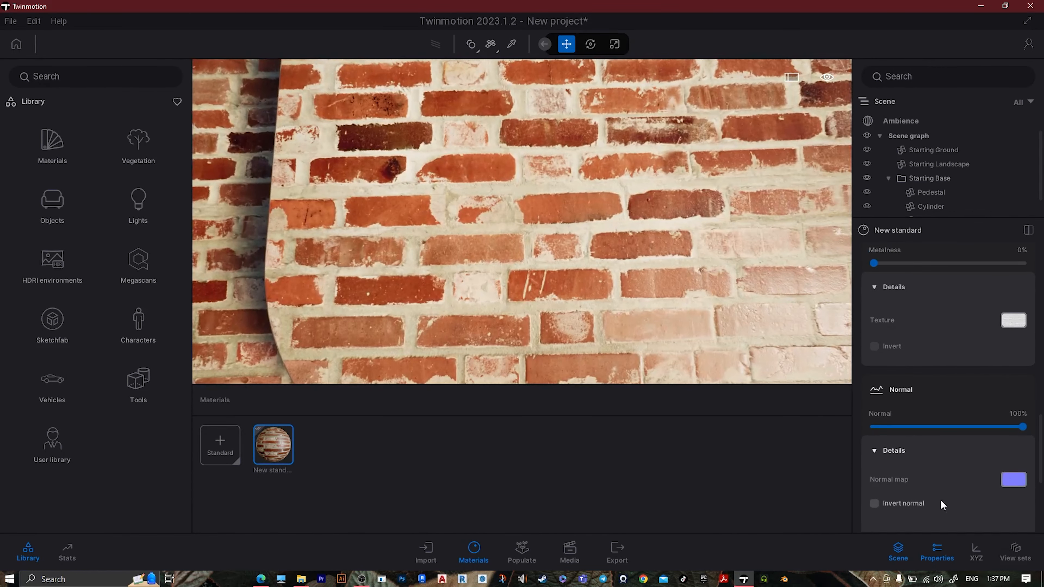
pyautogui.scroll(5, 941, 501)
pyautogui.scroll(3, 940, 497)
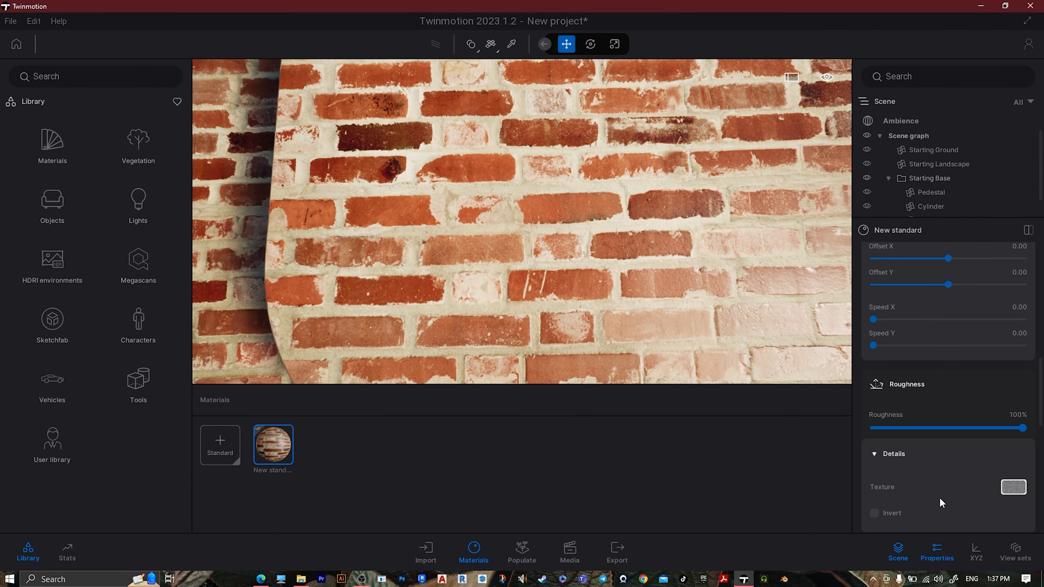
pyautogui.moveTo(1023, 428); pyautogui.dragTo(921, 428)
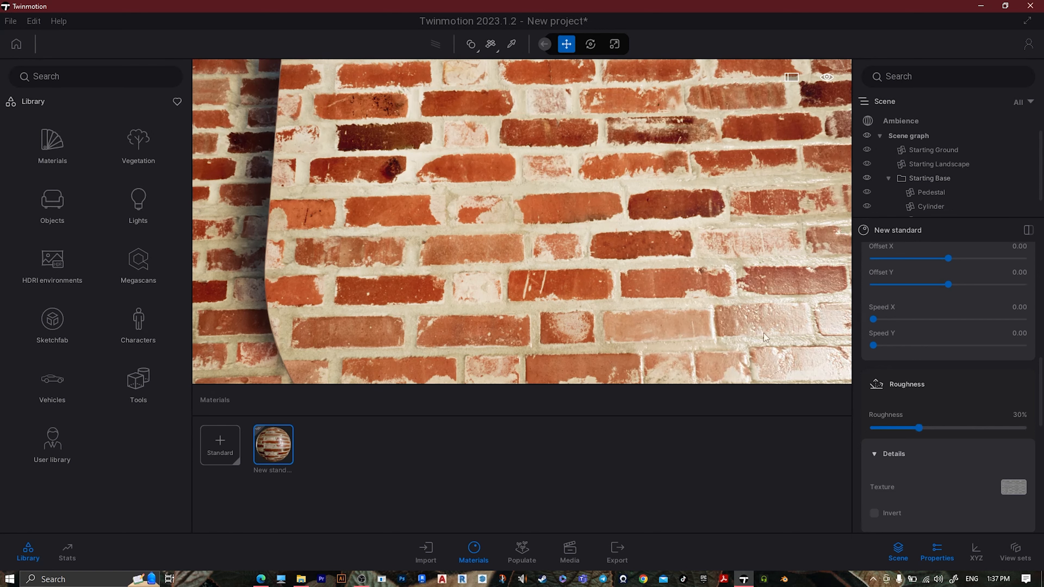
# Raise the brick material's metalness to 79% and look at the surface from a wider angle
pyautogui.scroll(-3, 966, 477)
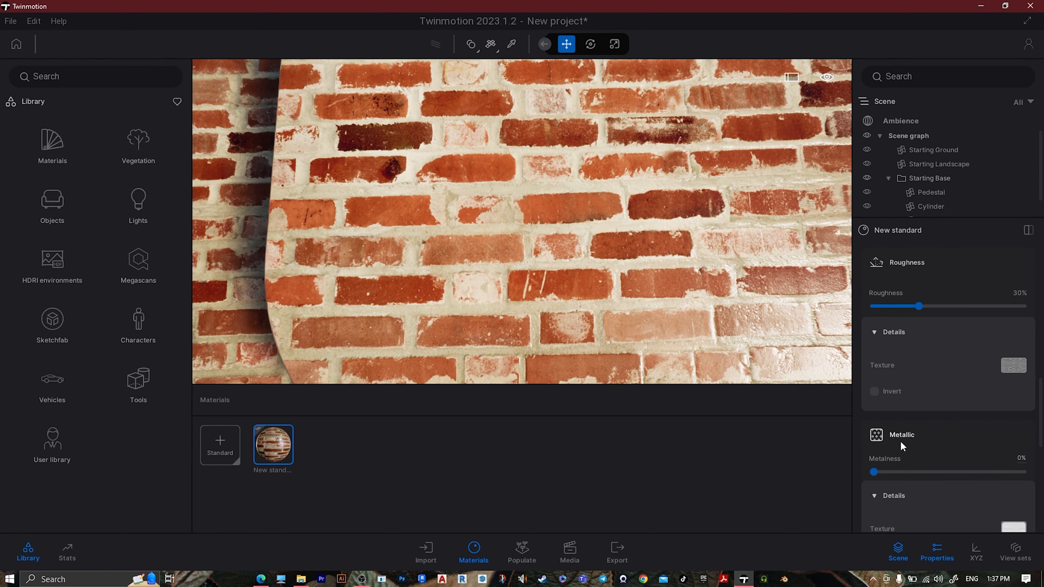
pyautogui.scroll(-1, 880, 427)
pyautogui.moveTo(899, 428); pyautogui.dragTo(993, 429)
pyautogui.scroll(-5, 522, 247)
pyautogui.moveTo(523, 247); pyautogui.dragTo(444, 205, button='right')
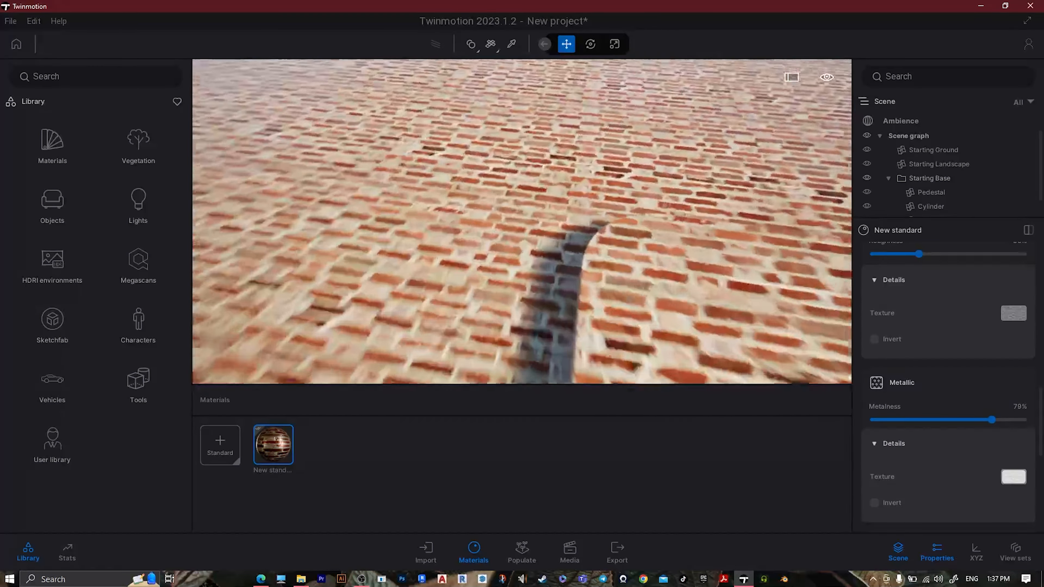
# Try the brick material's normal strength at 0%, and settle on 40%
pyautogui.scroll(-2, 921, 473)
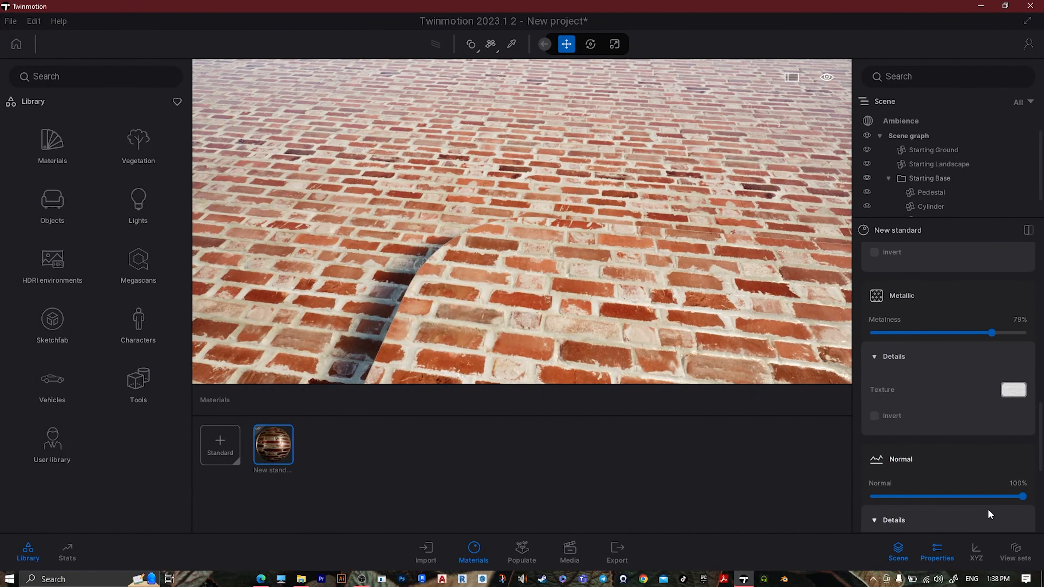
pyautogui.moveTo(1013, 502); pyautogui.dragTo(925, 498)
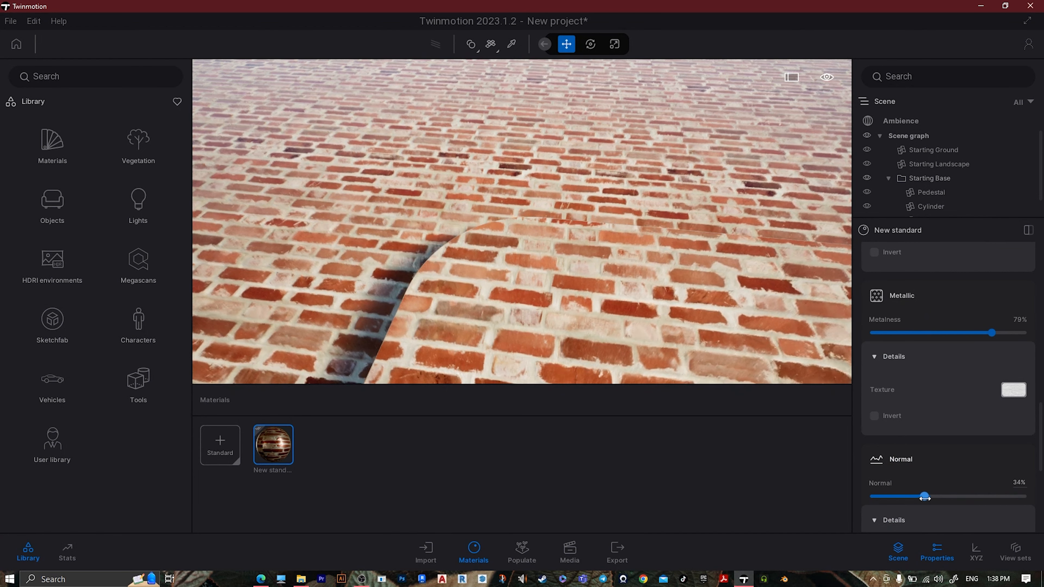
pyautogui.moveTo(993, 500); pyautogui.dragTo(815, 500)
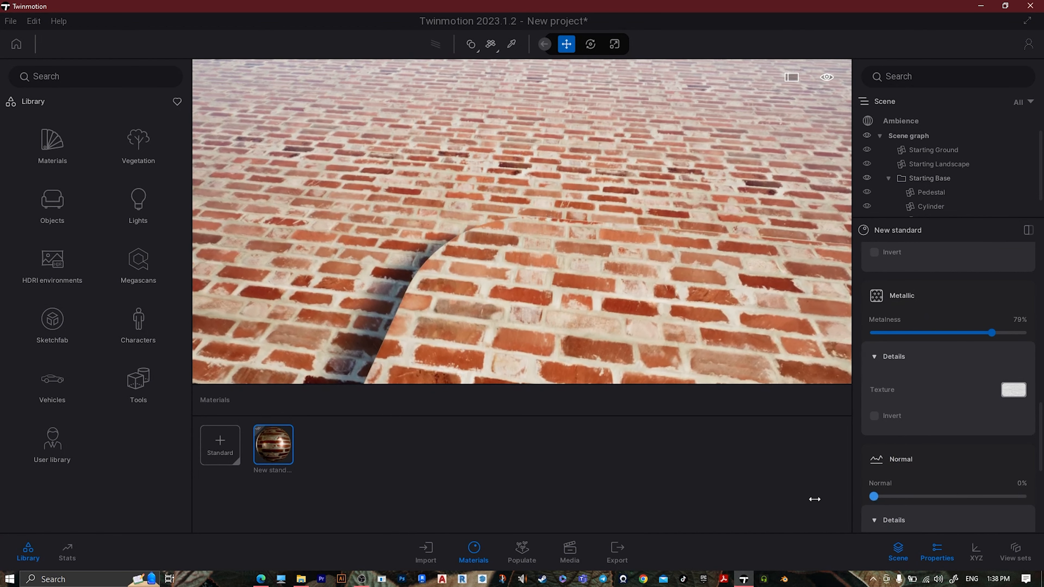
pyautogui.moveTo(885, 509); pyautogui.dragTo(831, 502)
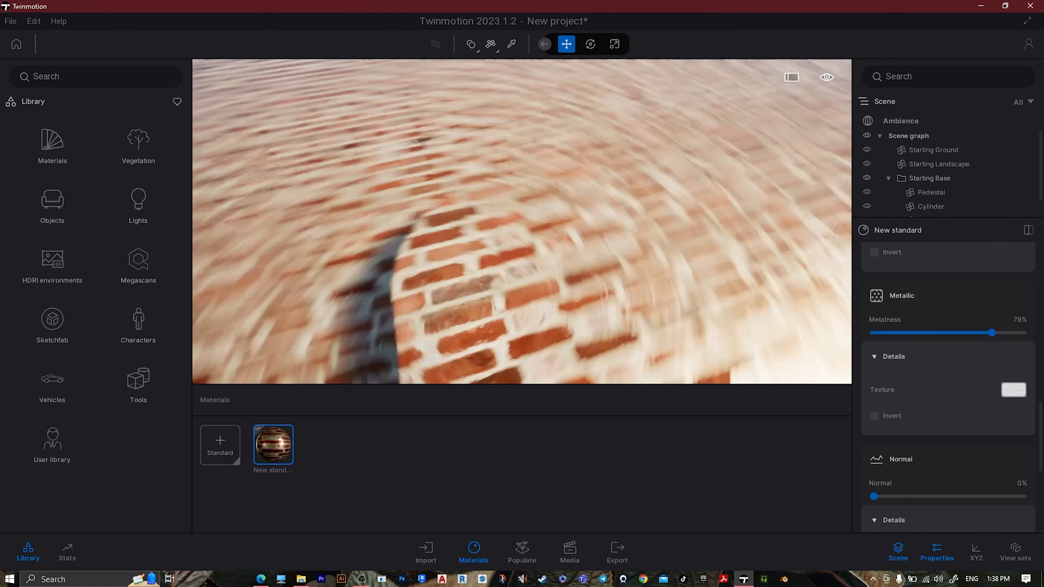
pyautogui.keyDown('shift'); pyautogui.moveTo(522, 222); pyautogui.dragTo(477, 218, button='middle'); pyautogui.keyUp('shift')
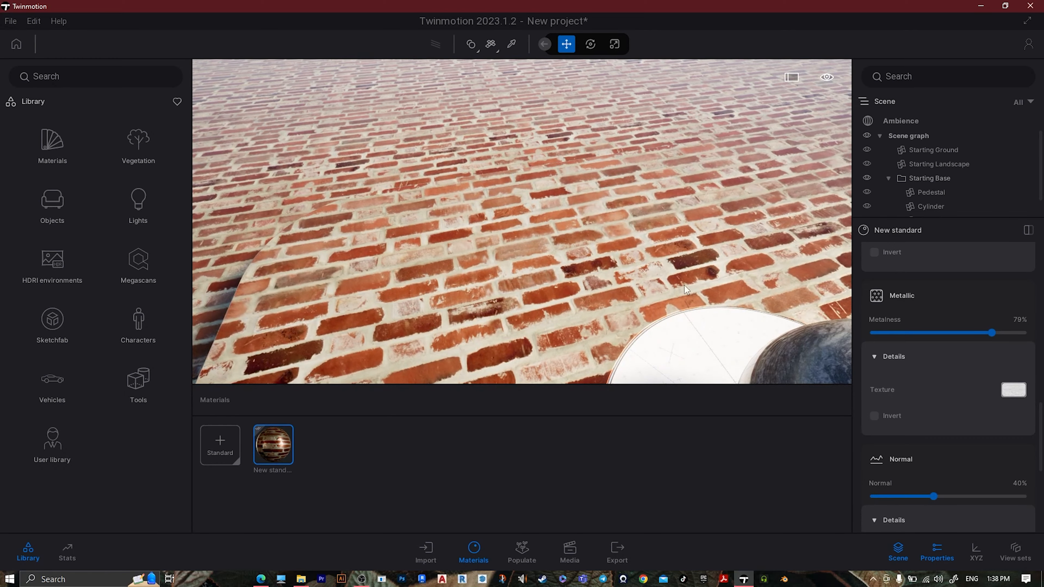
pyautogui.scroll(5, 687, 290)
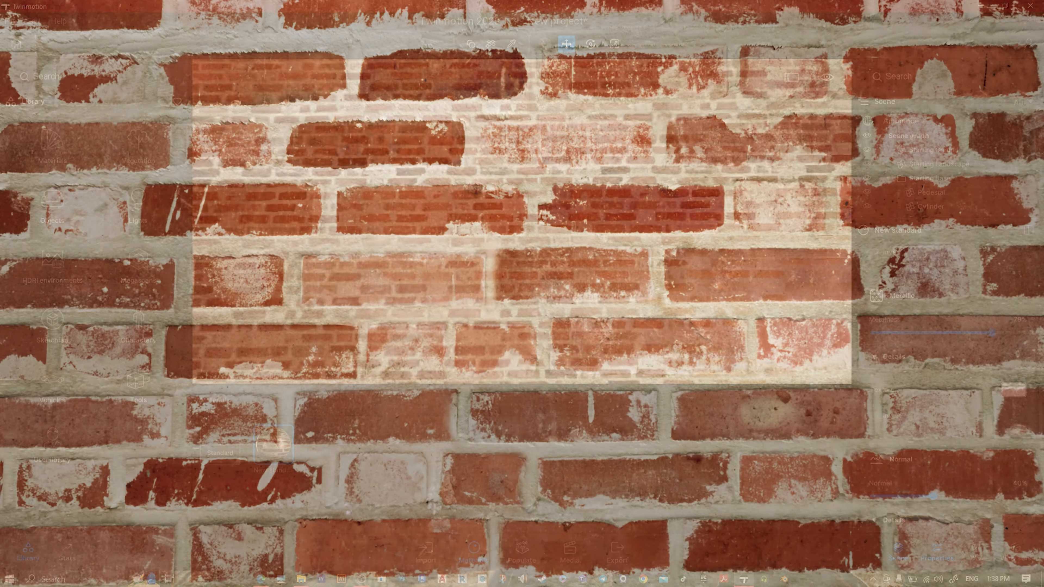